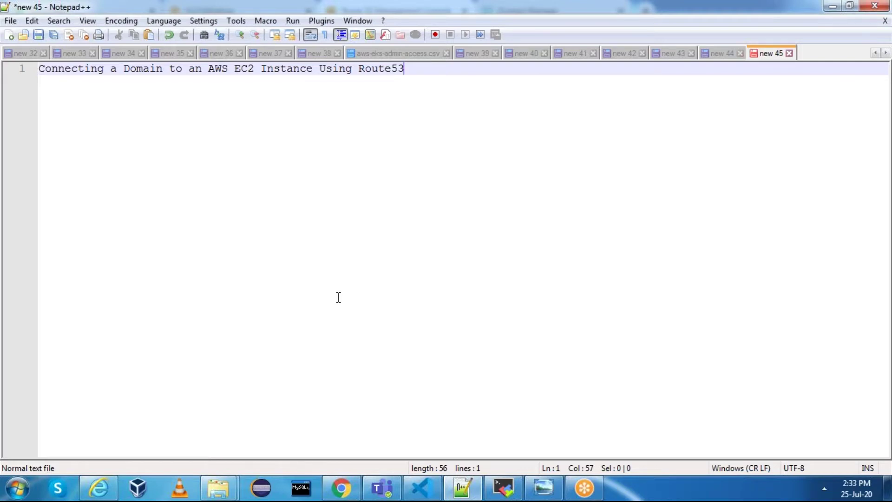
Step: Add the line "Install Apache Webserver" below the title in the notes, separated by blank lines
key("Return")
key("Return")
type("Insa")
key("BackSpace")
type("tall Apache W")
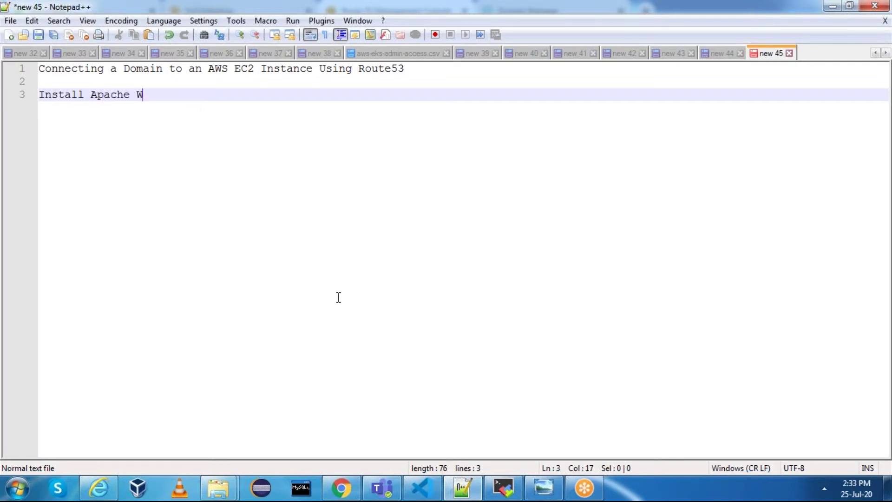
type("ebserver")
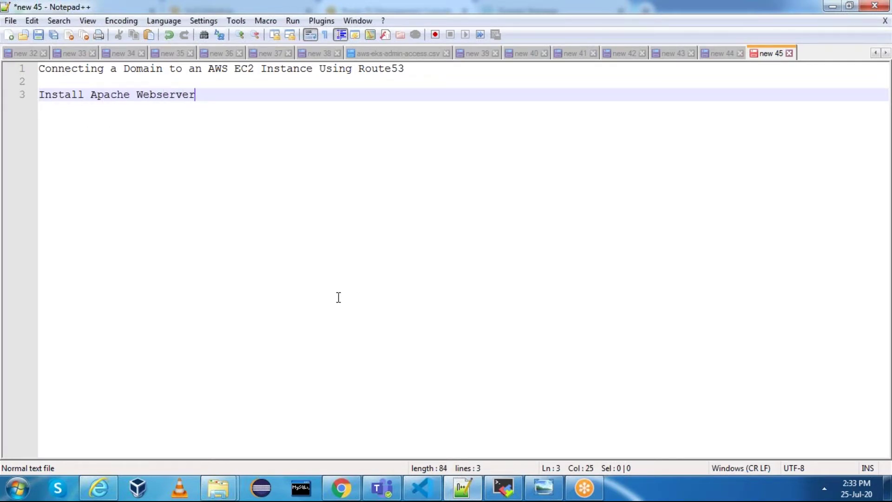
key("Return")
key("Return")
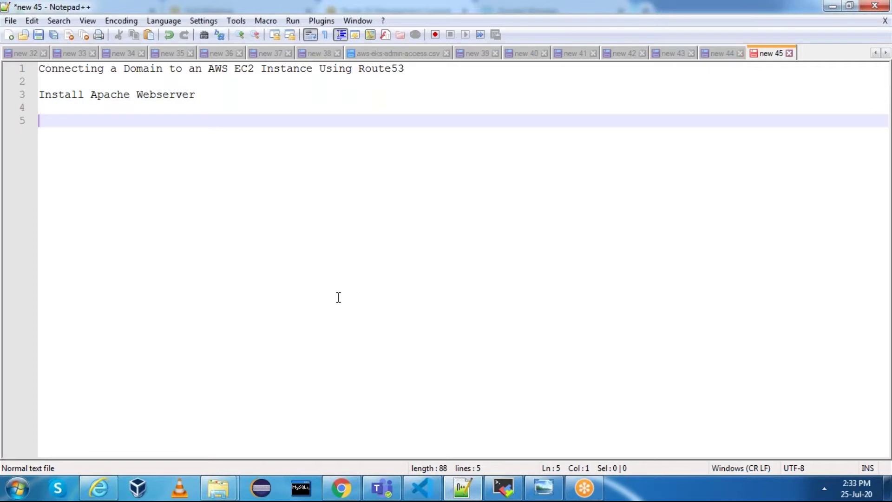
Step: Add the line "link to domain vamsiawstraining.com---- godaddy" to the notes, followed by a blank line
type("link to")
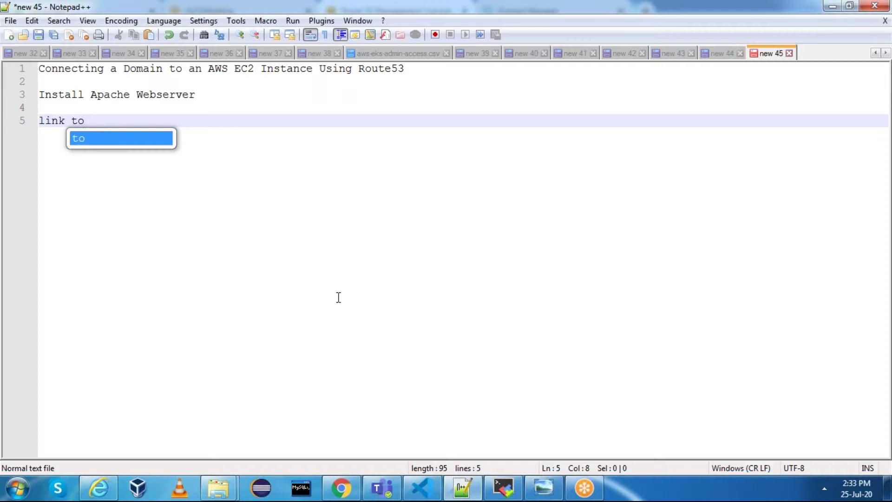
type(" doma")
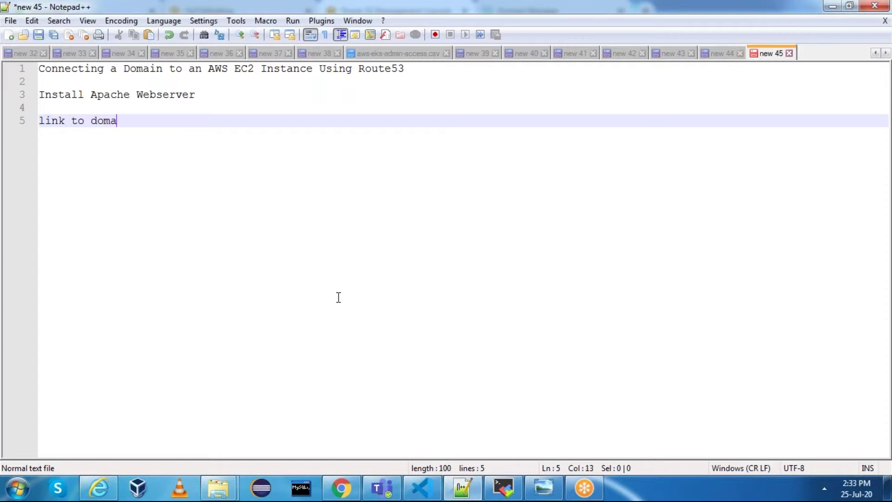
type("in vasi")
key("BackSpace")
type("ia")
key("BackSpace")
key("BackSpace")
type("siawstra")
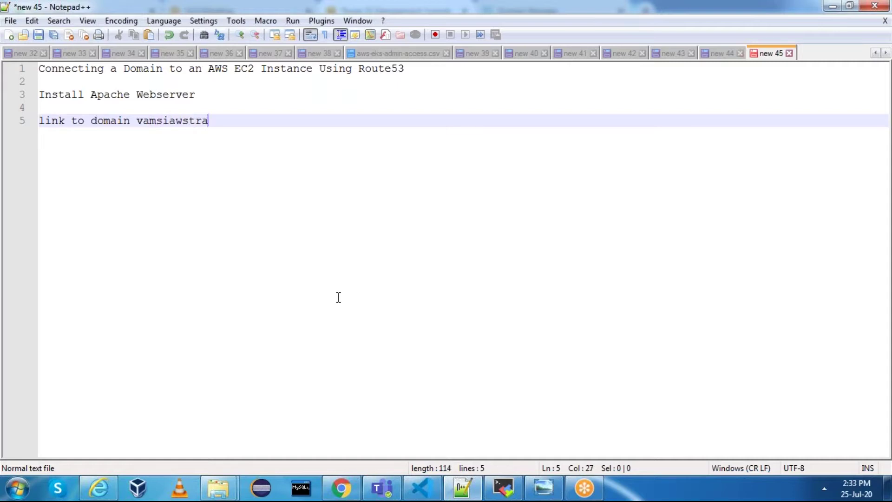
type("ining.com---- godadyy")
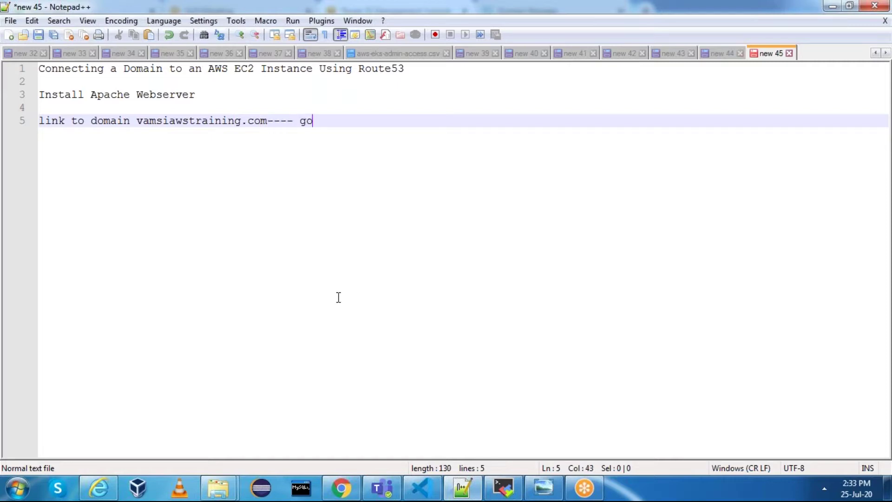
key("BackSpace")
key("BackSpace")
key("BackSpace")
type("dady")
key("BackSpace")
key("BackSpace")
key("BackSpace")
key("BackSpace")
type("dy")
key("Return")
key("BackSpace")
key("BackSpace")
type("dy")
key("Return")
key("Return")
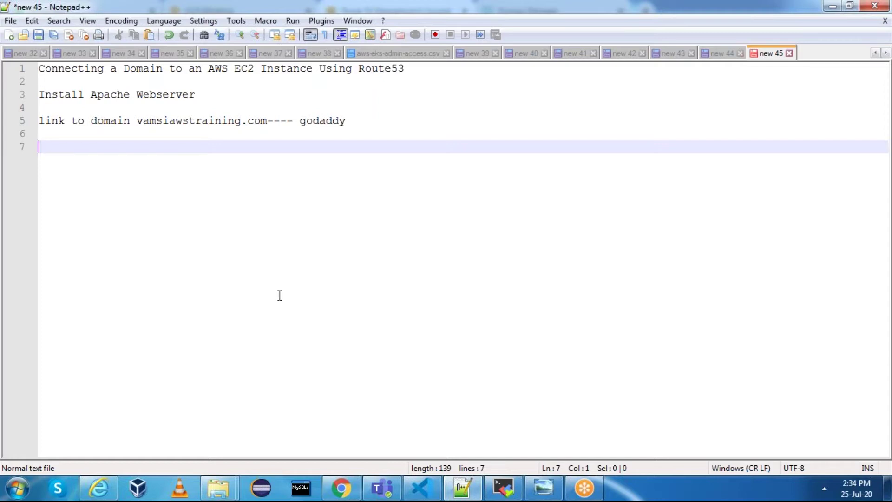
Step: Switch to the AWS console in Chrome and open the Route 53 hosted zones through DNS management
left_click(342, 487)
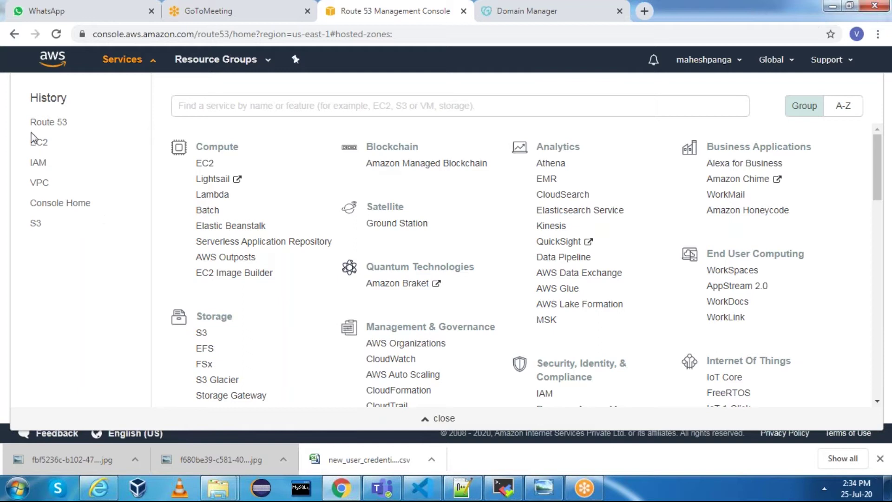
left_click(52, 124)
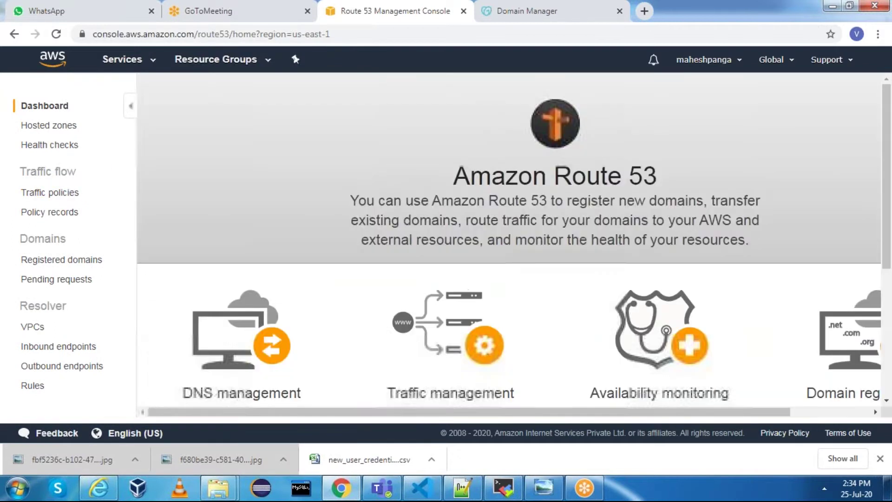
scroll(175, 204, "down", 2)
left_click_drag(51, 264, 185, 265)
left_click(186, 265)
scroll(185, 265, "down", 2)
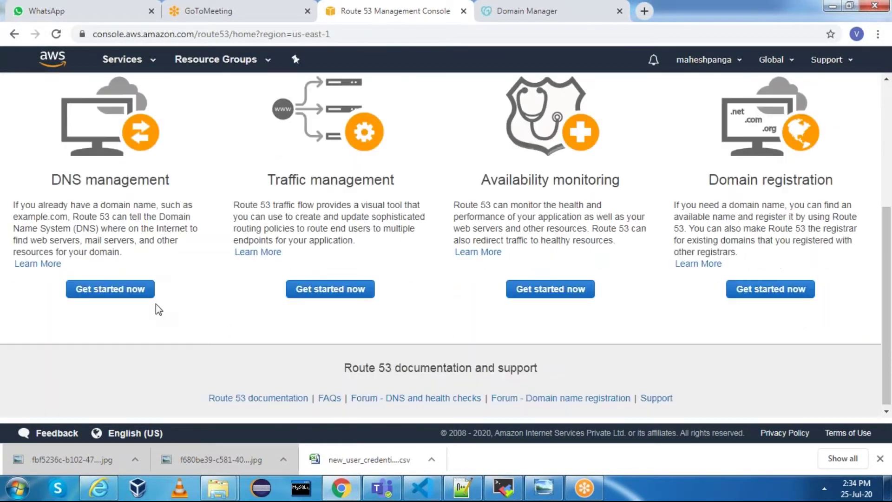
left_click(141, 291)
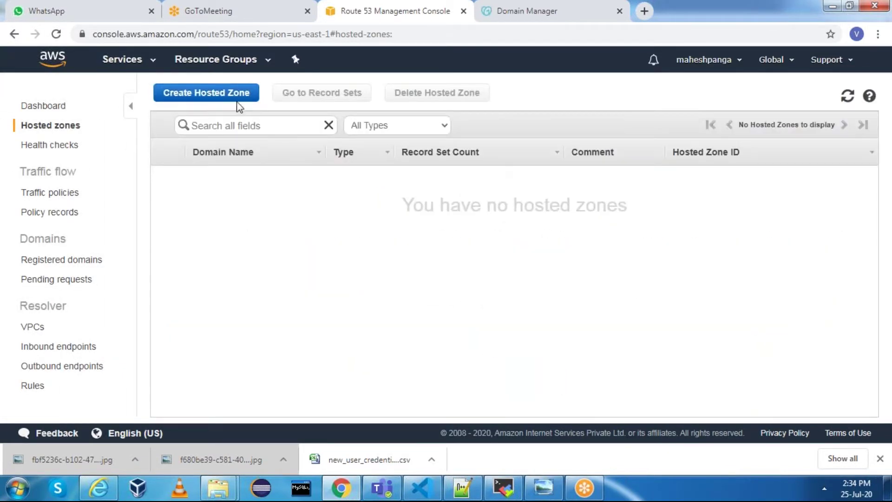
Step: Create a public hosted zone for vamsiawstraining.com with the comment "my website"
left_click(236, 95)
type("vamsiawstraining.com")
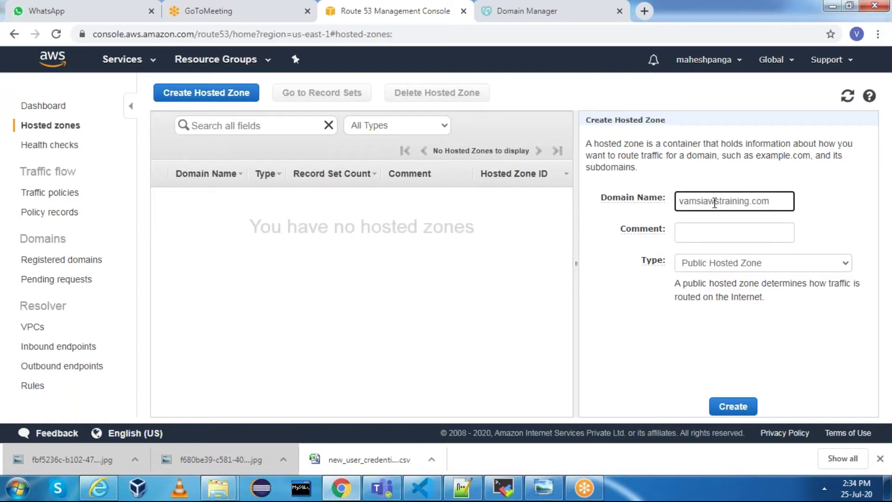
left_click(845, 234)
left_click(684, 236)
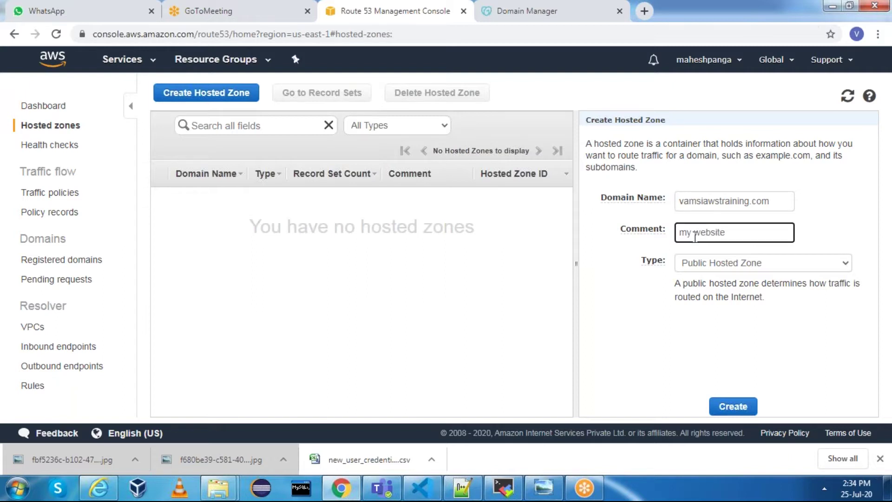
left_click(733, 407)
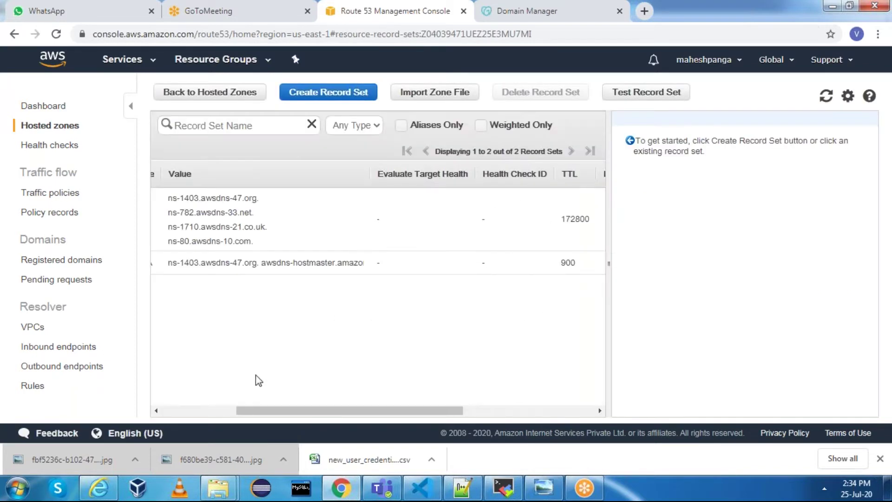
Step: Copy all name server values of the zone's NS record and paste them at the end of the Notepad++ notes
left_click(215, 410)
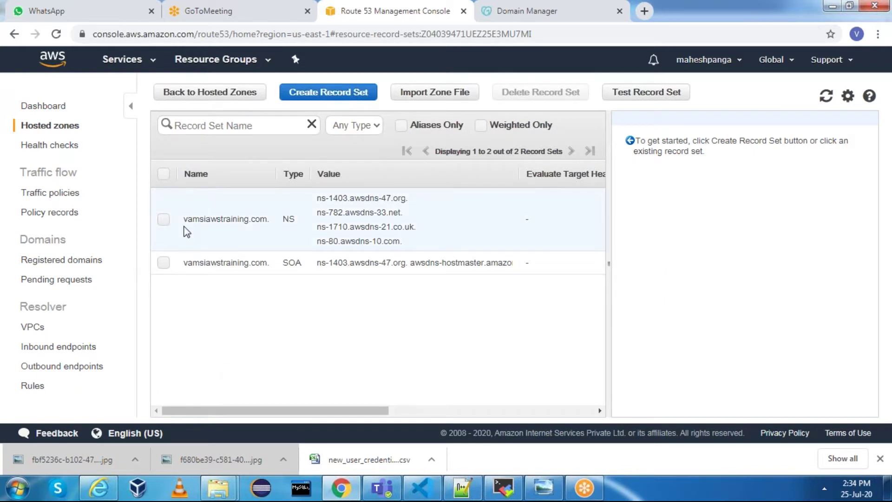
left_click(187, 230)
left_click(794, 241)
key("ctrl+a")
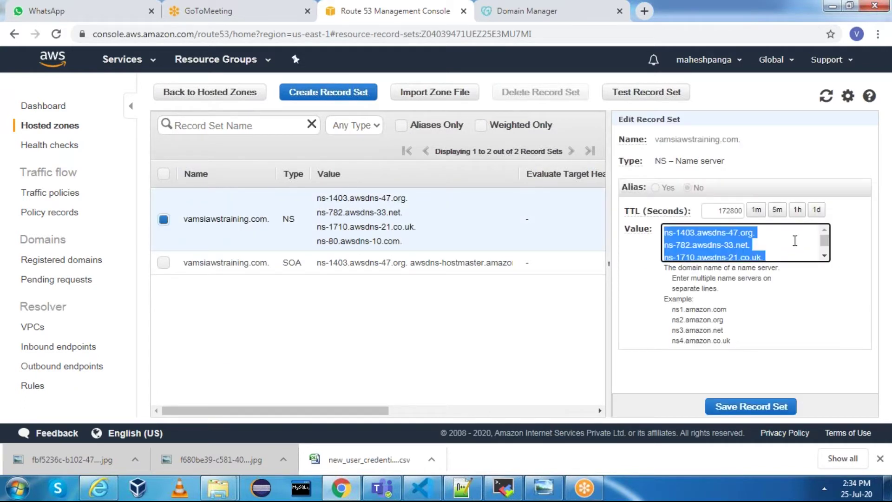
key("ctrl+c")
left_click(462, 488)
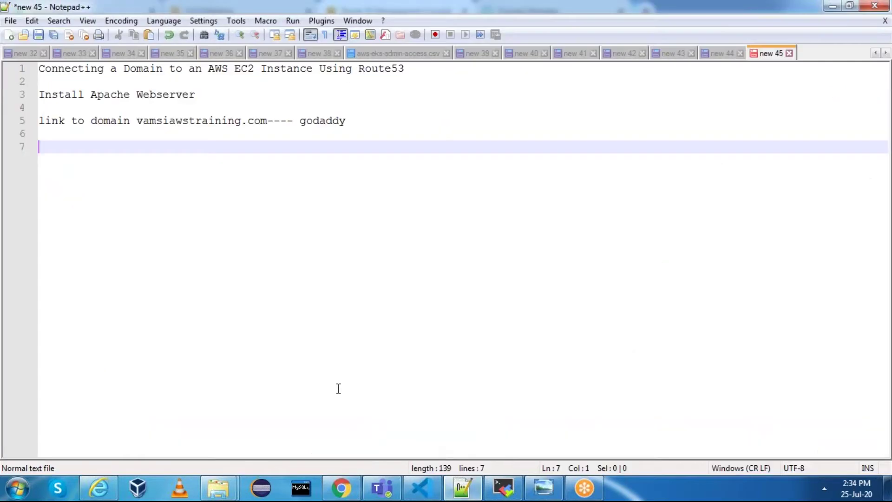
key("ctrl+v")
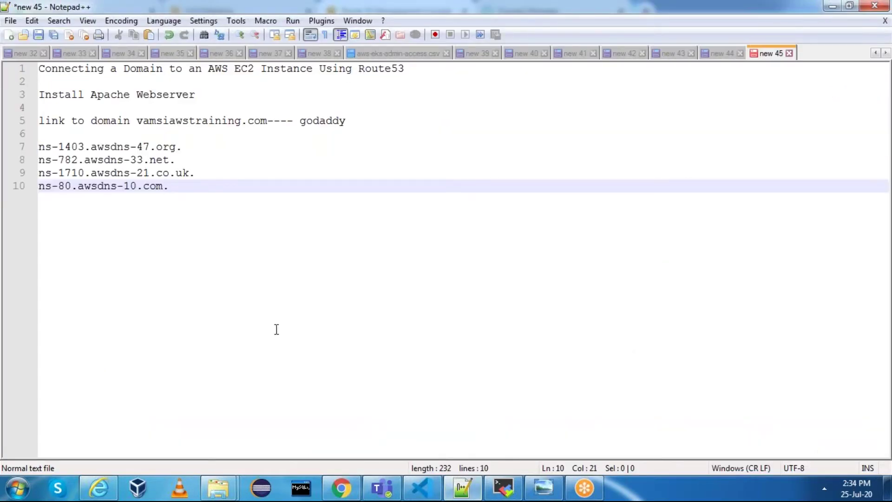
Step: Switch to the GoDaddy Domain Manager in Chrome and open the domain settings of vamsiawstraining.com from the domain list
left_click(341, 487)
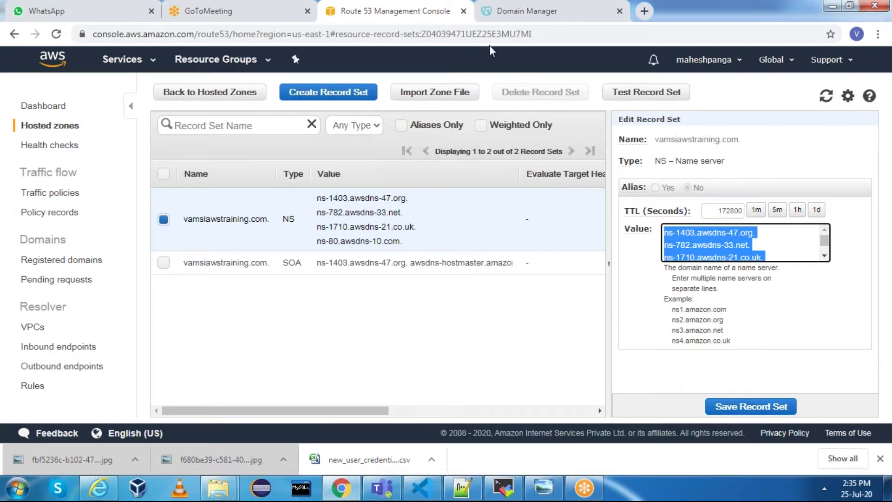
left_click(547, 21)
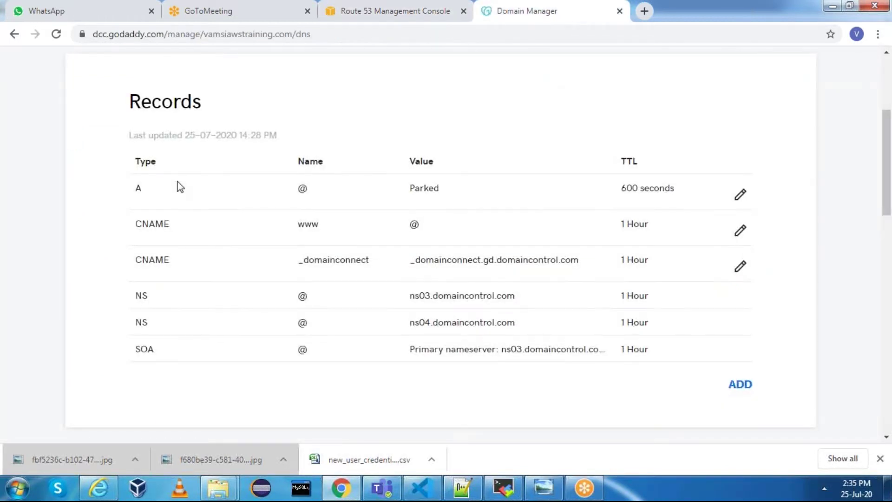
scroll(177, 186, "down", 10)
scroll(163, 127, "up", 10)
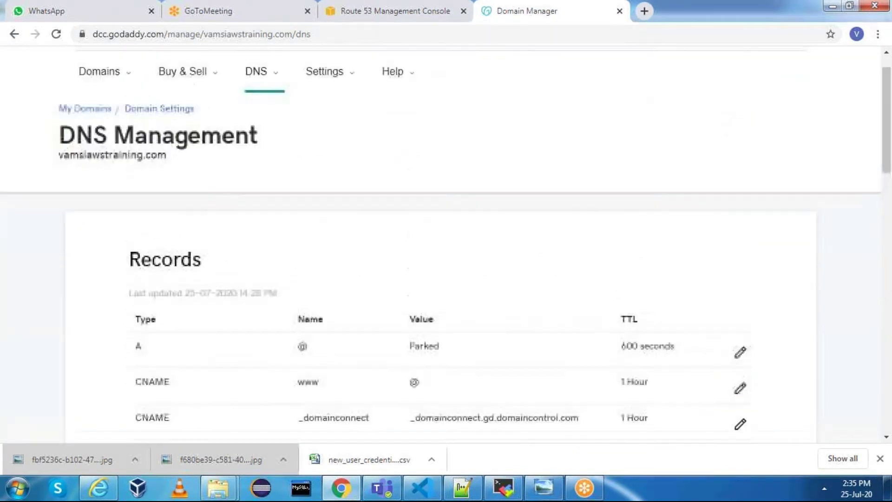
left_click(89, 149)
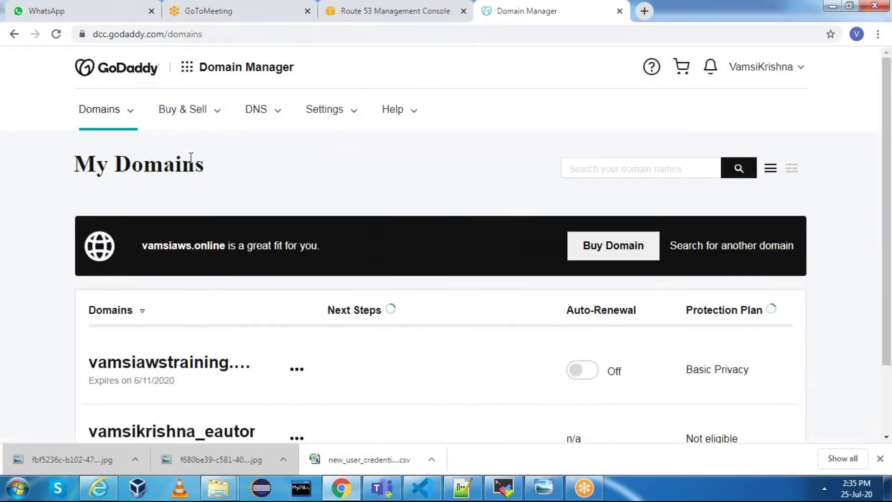
scroll(190, 315, "down", 1)
scroll(189, 315, "down", 3)
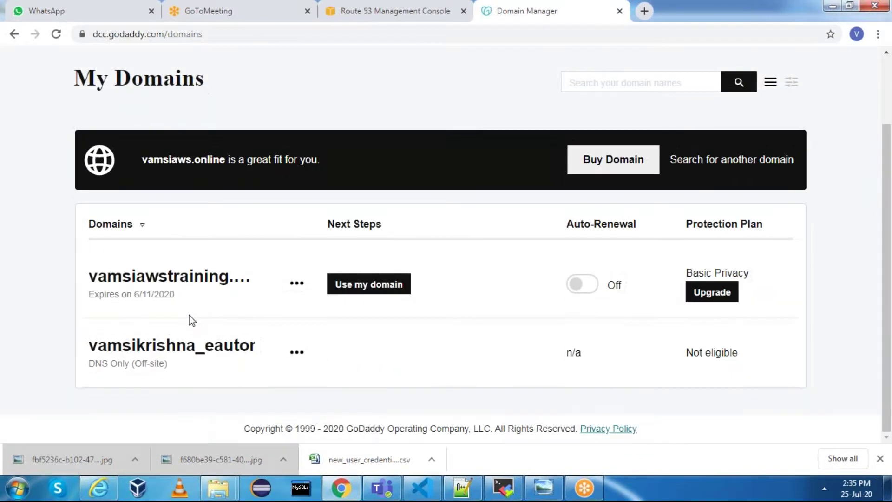
scroll(189, 318, "up", 3)
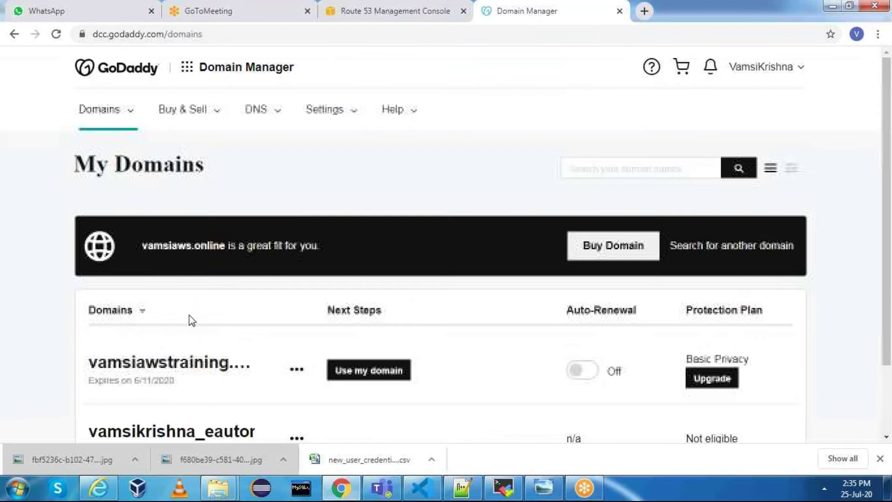
left_click(187, 367)
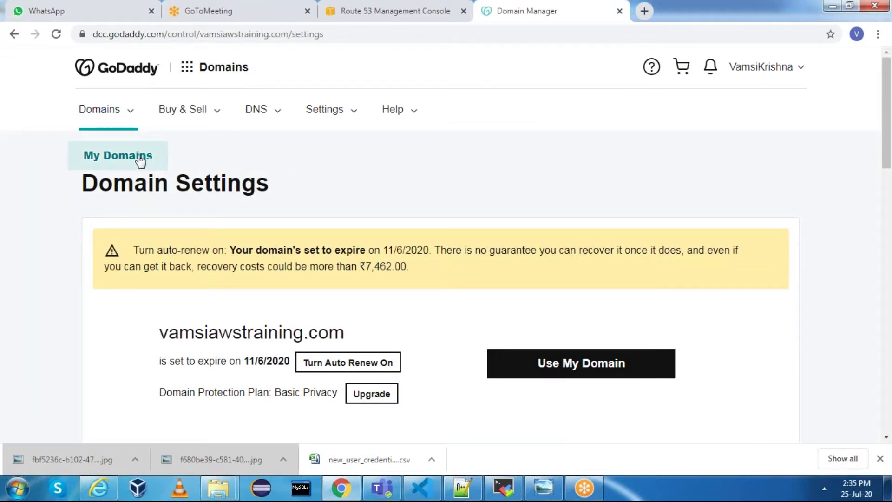
Step: Go to the account's product list and open DNS management for vamsiawstraining.com
left_click(762, 73)
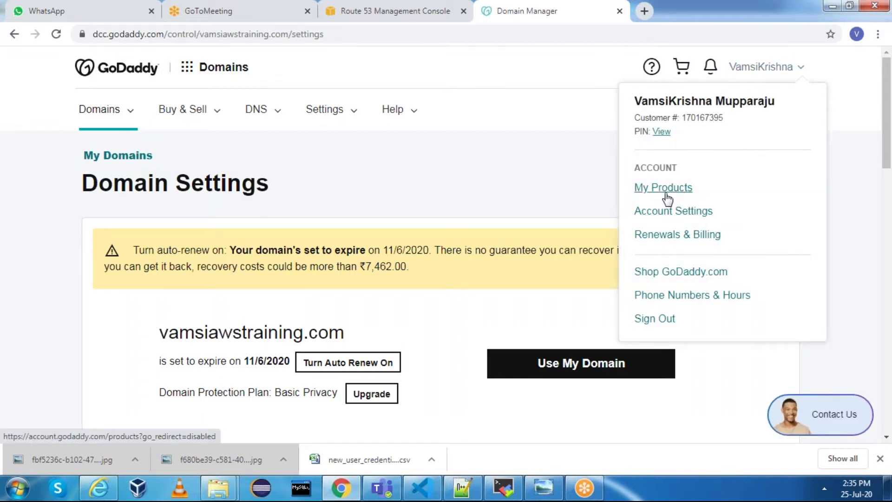
left_click(640, 191)
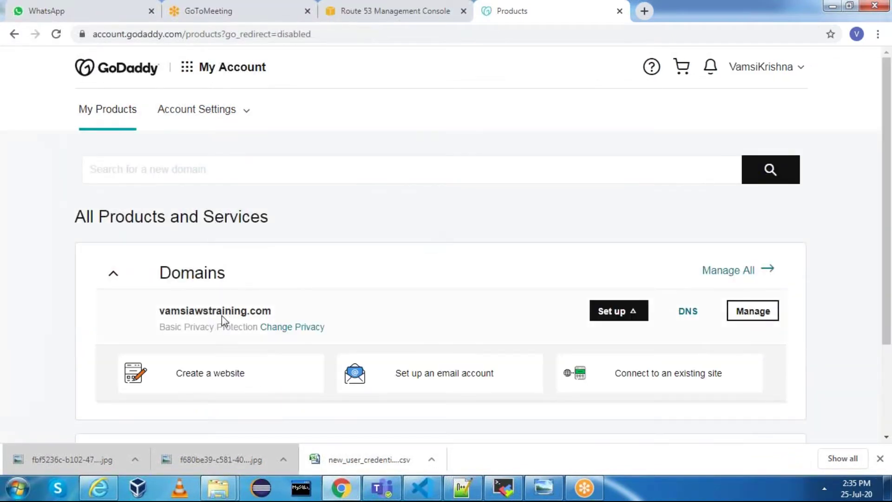
left_click(688, 311)
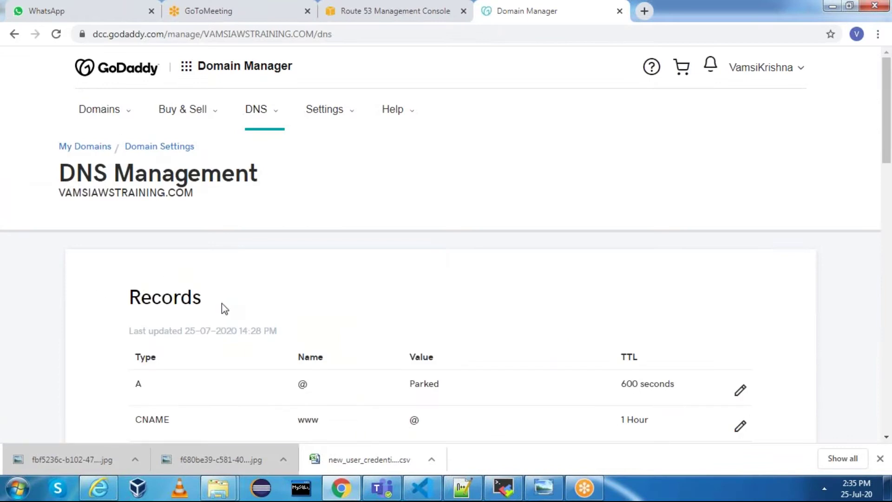
Step: Start changing the domain's default nameservers by choosing to enter own nameservers, ready to fill in Nameserver 1
scroll(222, 303, "down", 4)
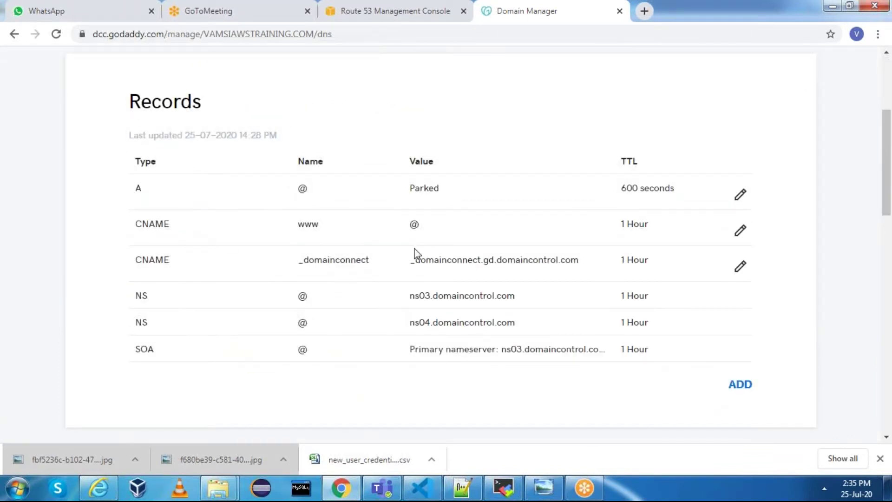
scroll(159, 305, "down", 4)
scroll(159, 305, "down", 3)
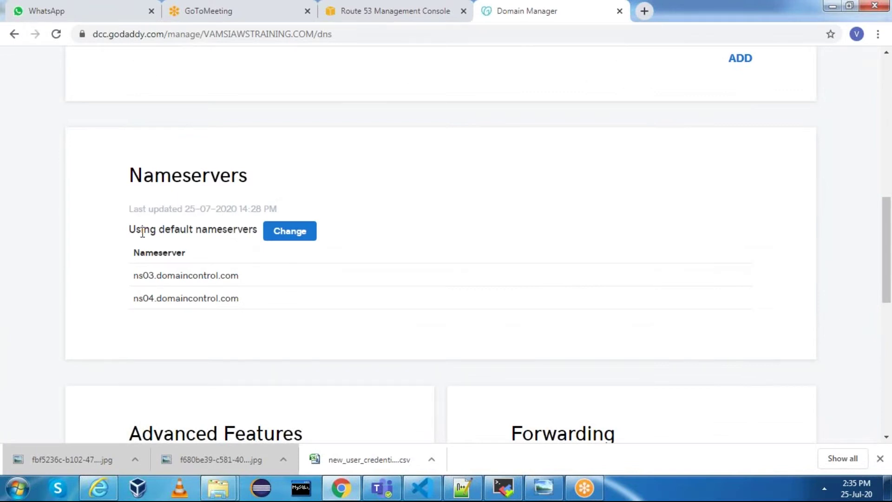
left_click(283, 238)
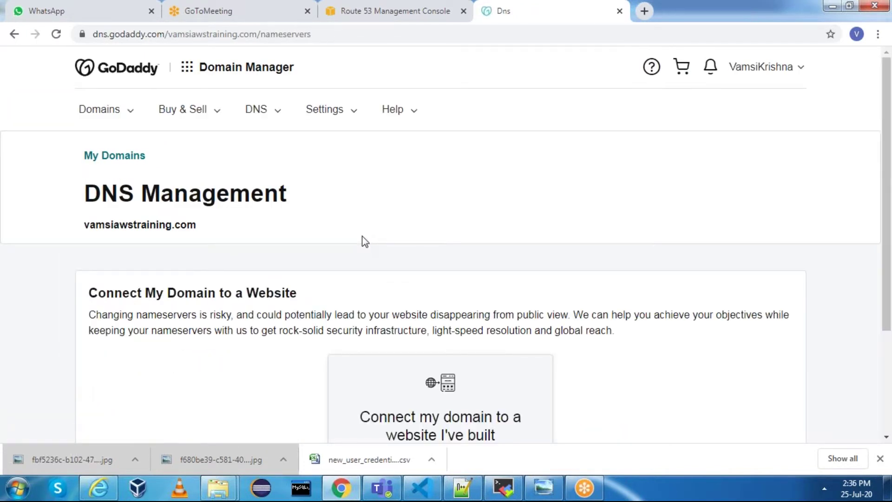
scroll(362, 236, "down", 3)
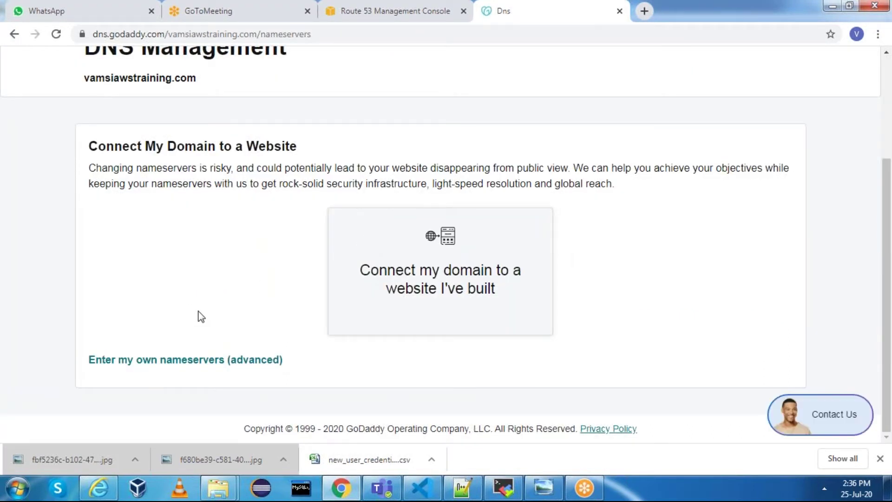
left_click(169, 361)
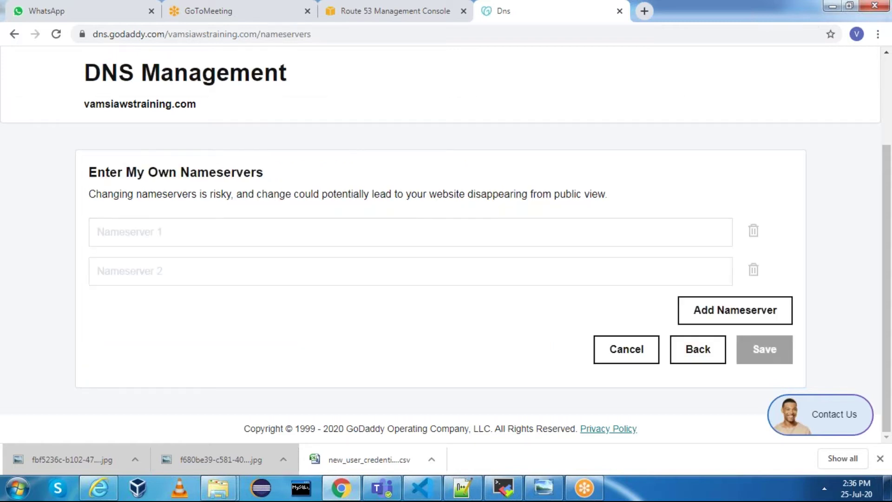
left_click(189, 238)
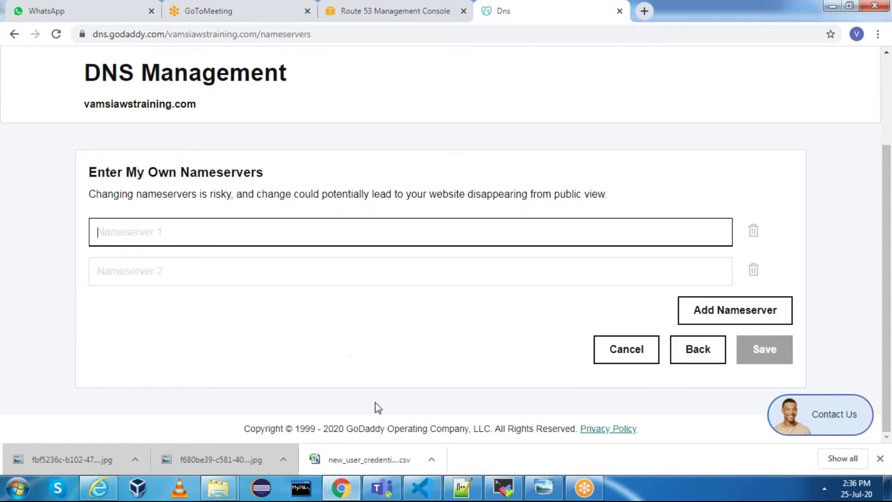
Step: Copy ns-1403.awsdns-47.org without its trailing dot from the Notepad++ notes and paste it as Nameserver 1 in GoDaddy
left_click(471, 490)
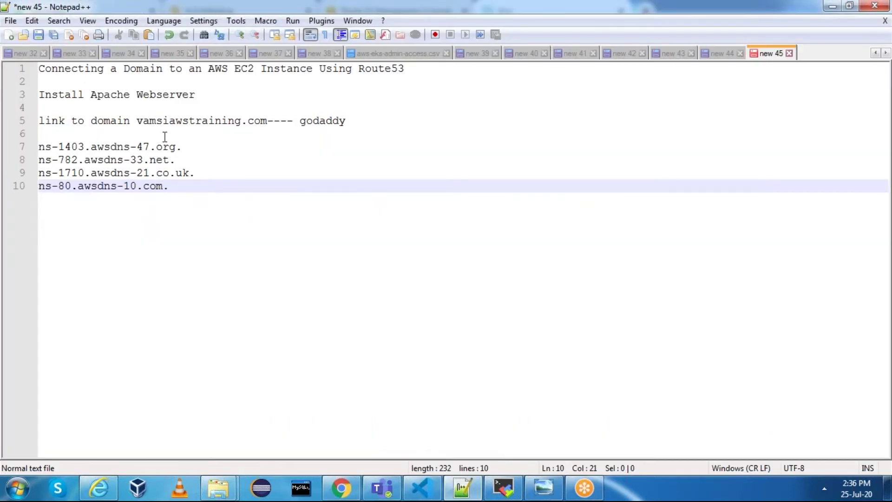
left_click(176, 147)
left_click_drag(150, 148, 39, 147)
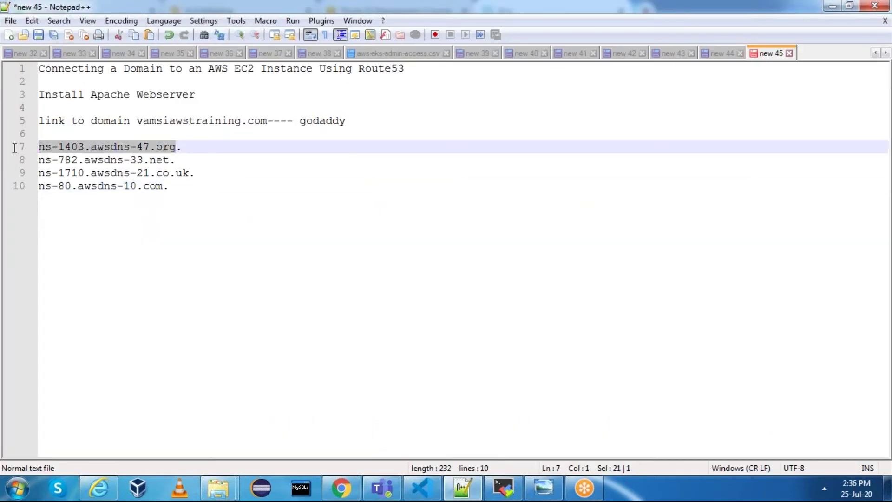
right_click(95, 145)
left_click(124, 167)
left_click(341, 487)
key("ctrl+v")
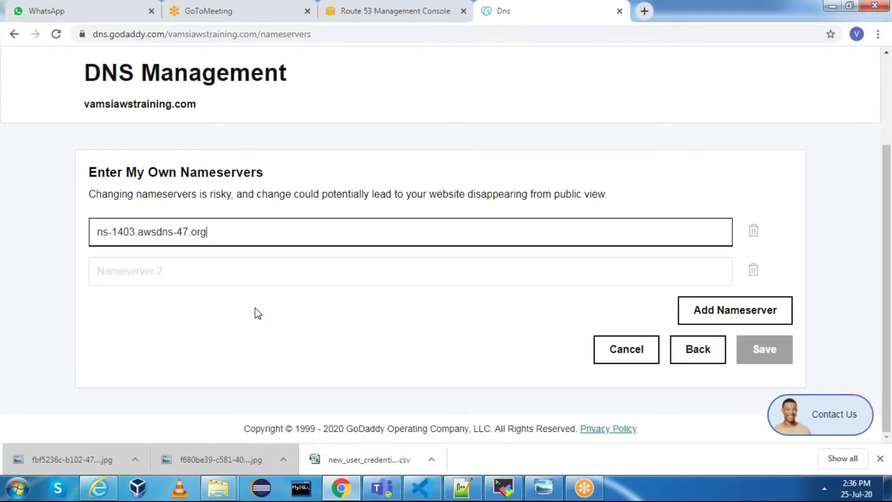
Step: Copy ns-782.awsdns-33.net without its trailing dot from the Notepad++ notes and paste it as Nameserver 2 in GoDaddy
left_click(462, 488)
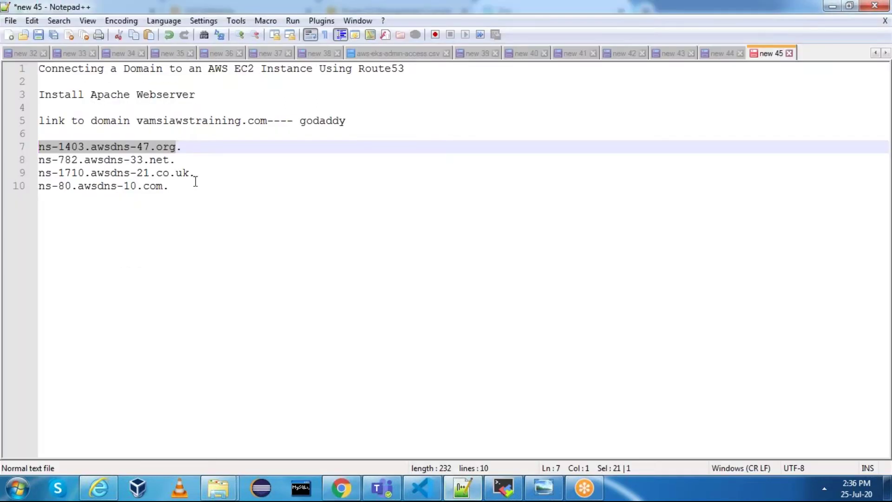
left_click_drag(169, 160, 35, 160)
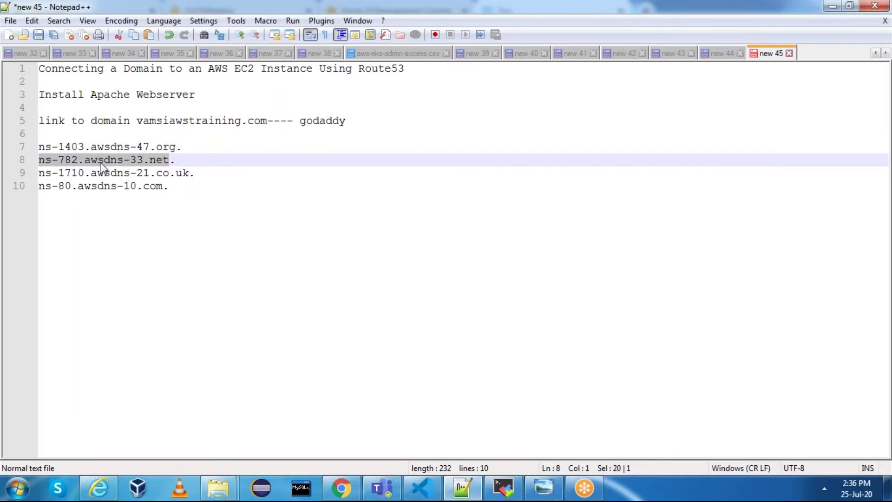
right_click(102, 160)
left_click(133, 183)
key("alt+Tab")
left_click(264, 273)
key("ctrl+v")
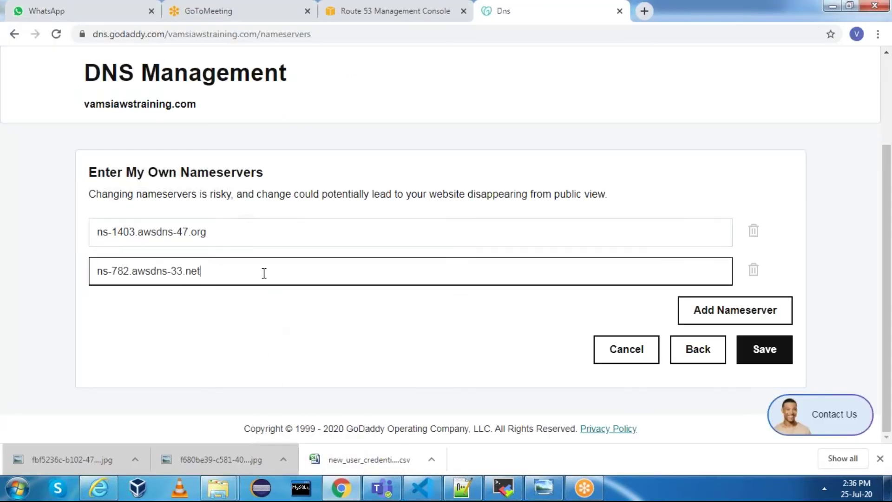
Step: Add a third nameserver entry and fill it with ns-1710.awsdns-21.co.uk, copied from the Notepad++ notes without the trailing dot
left_click(776, 310)
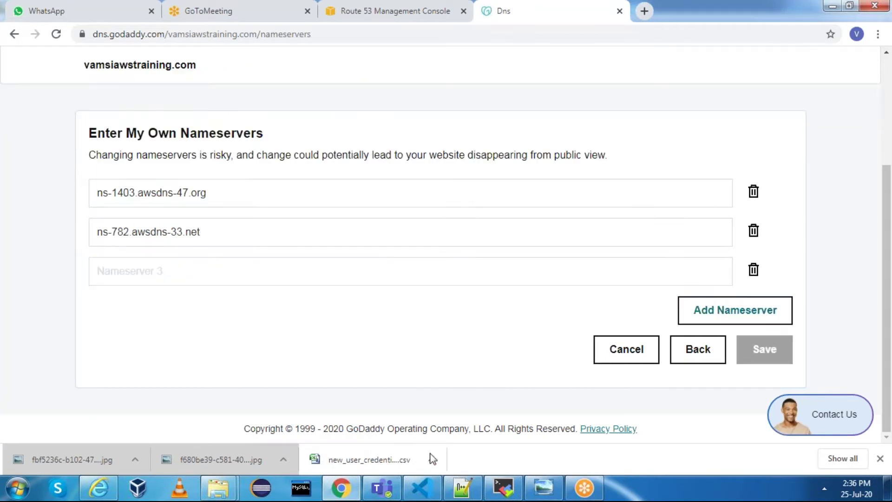
left_click(462, 487)
left_click_drag(189, 172, 22, 171)
right_click(98, 174)
left_click(130, 197)
left_click(340, 487)
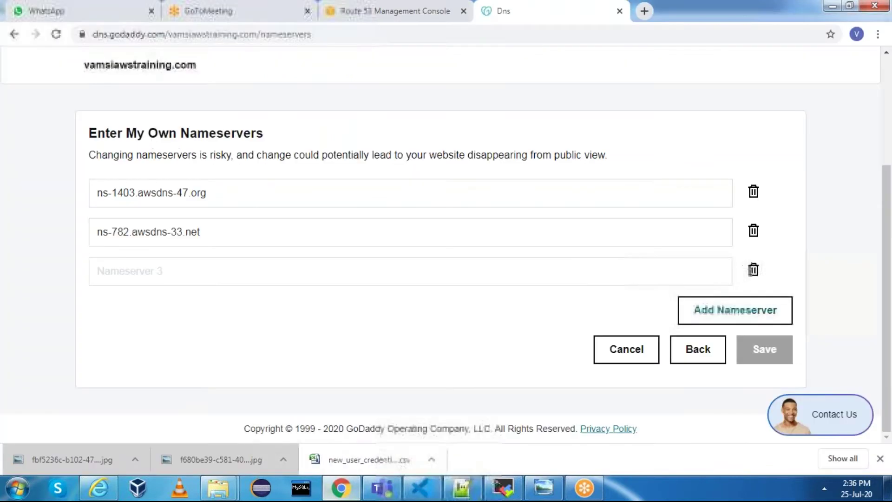
left_click(239, 271)
key("ctrl+v")
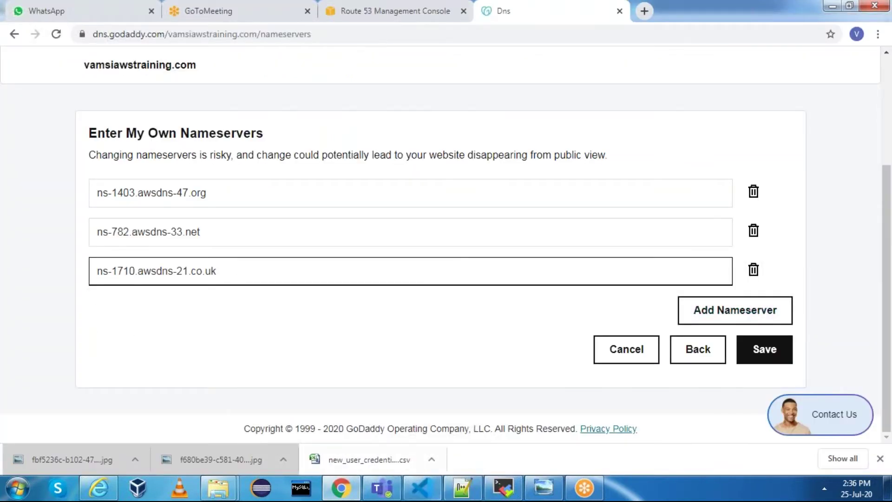
Step: Add a fourth nameserver, ns-80.awsdns-10.com, copied from the Notepad++ notes without the trailing dot, and save the custom nameservers
left_click(462, 488)
left_click_drag(162, 186, 39, 187)
right_click(81, 190)
left_click(104, 217)
left_click(340, 487)
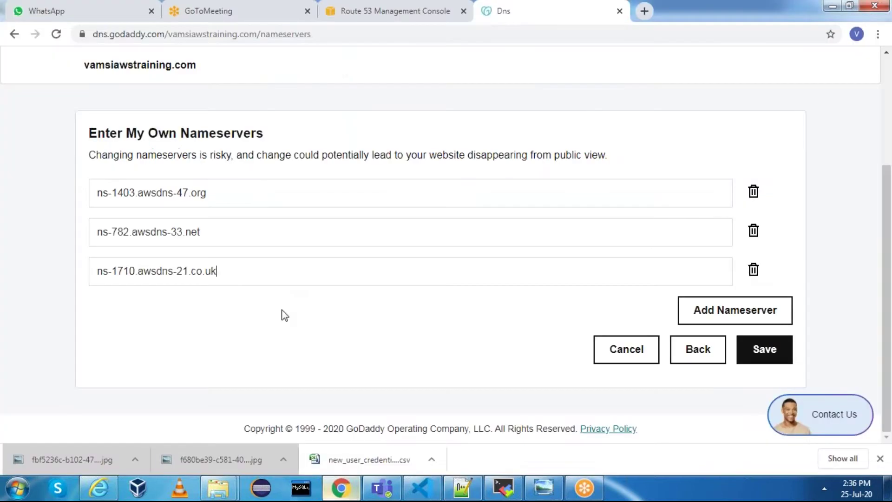
left_click(771, 308)
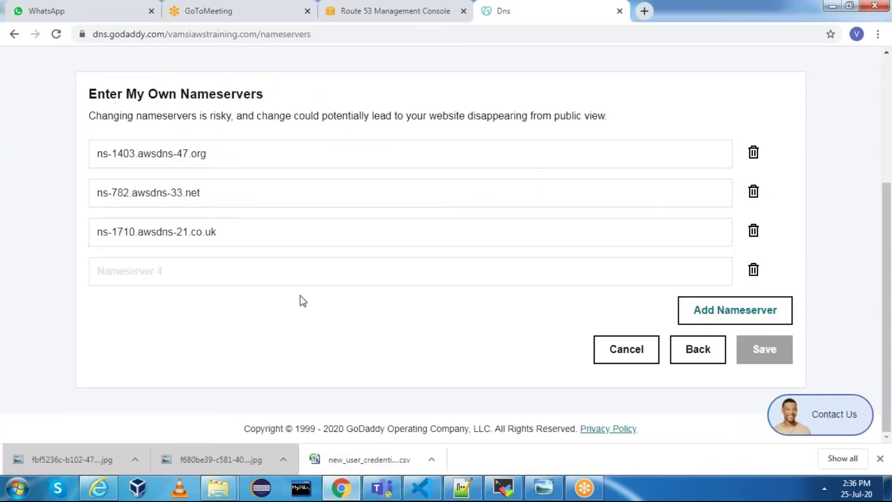
left_click(272, 271)
key("ctrl+v")
left_click(347, 338)
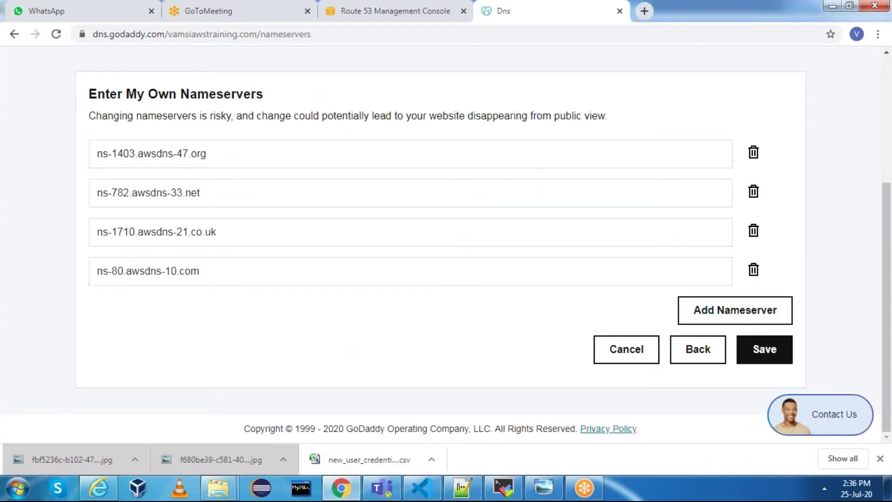
left_click(764, 353)
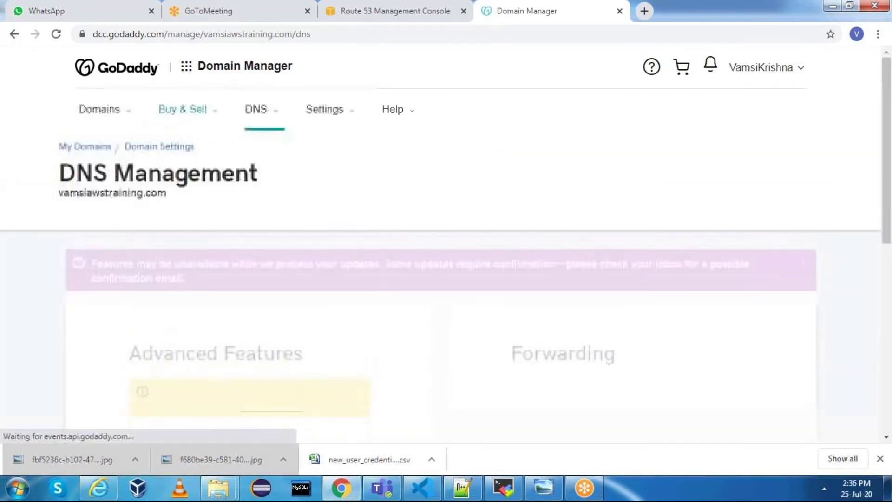
Step: Reload the DNS management page and compare the domain's nameserver list with the NS record in Route 53
scroll(41, 286, "down", 10)
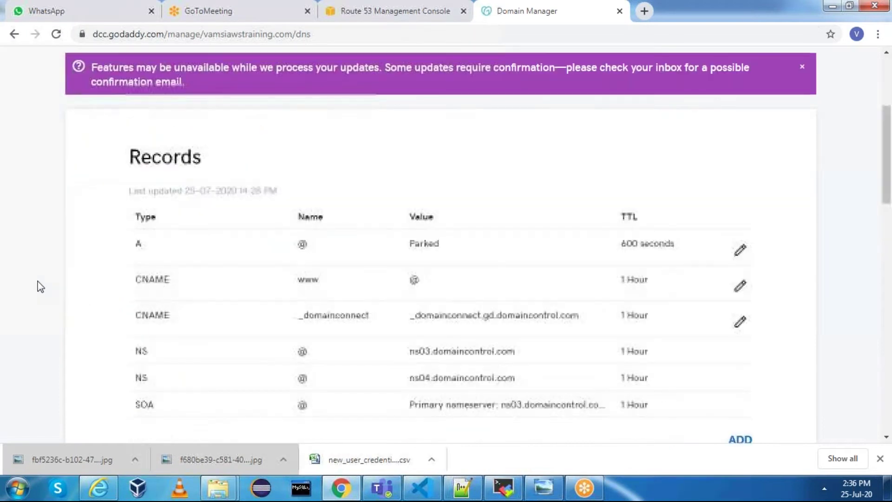
scroll(40, 287, "down", 3)
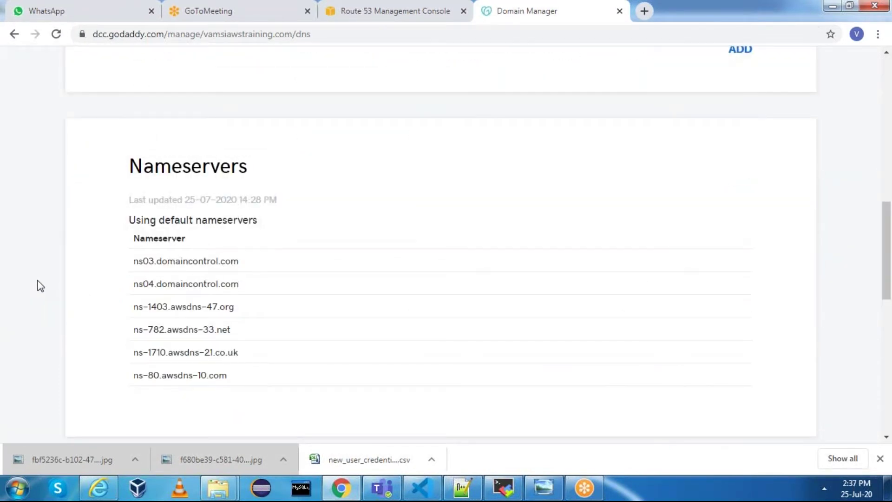
left_click(61, 33)
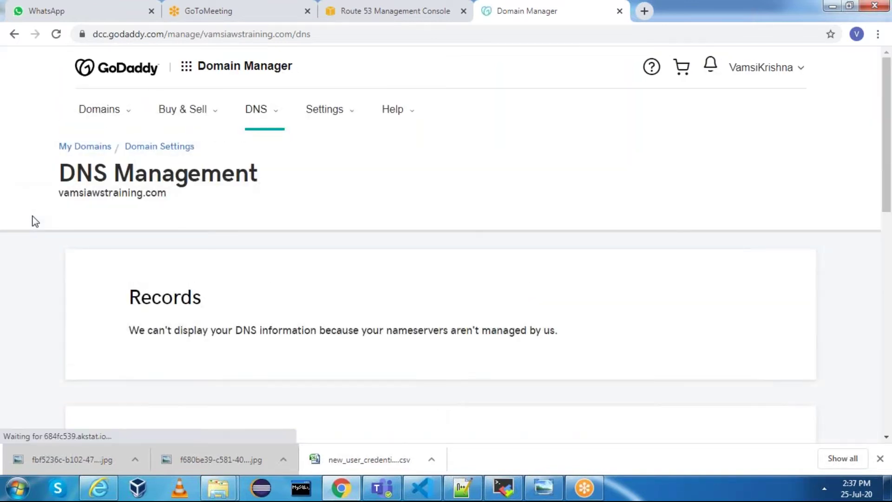
scroll(35, 221, "down", 4)
scroll(35, 221, "down", 4)
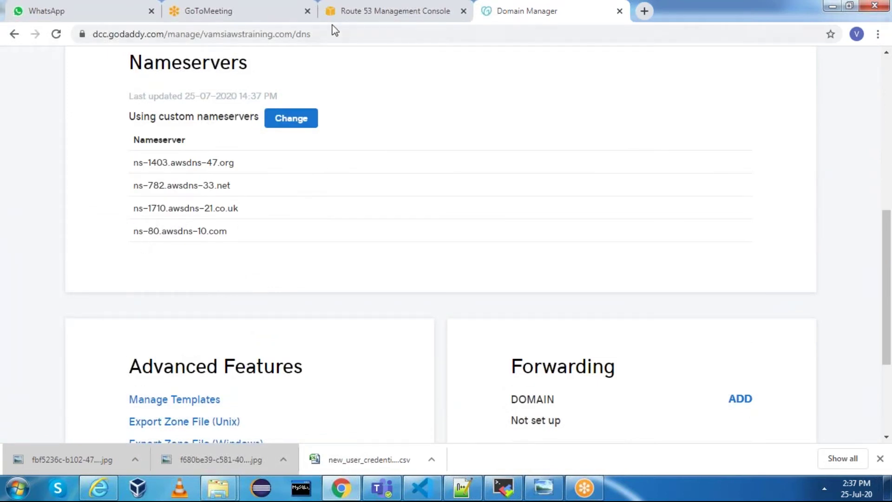
left_click(370, 14)
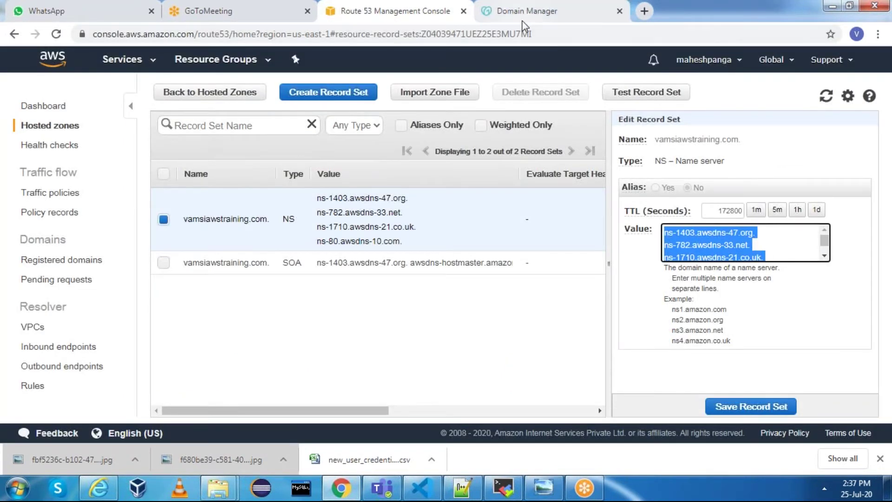
left_click(523, 17)
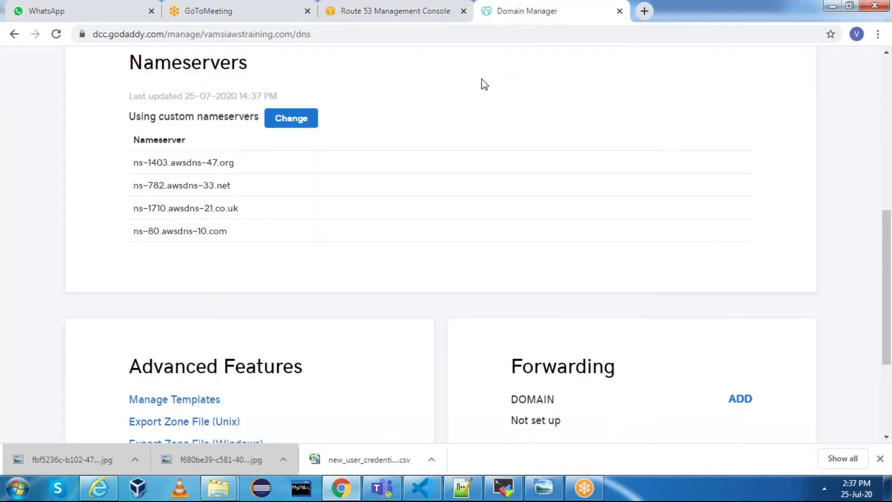
Step: Close the GoToMeeting browser tab
left_click(220, 19)
right_click(220, 19)
left_click(263, 136)
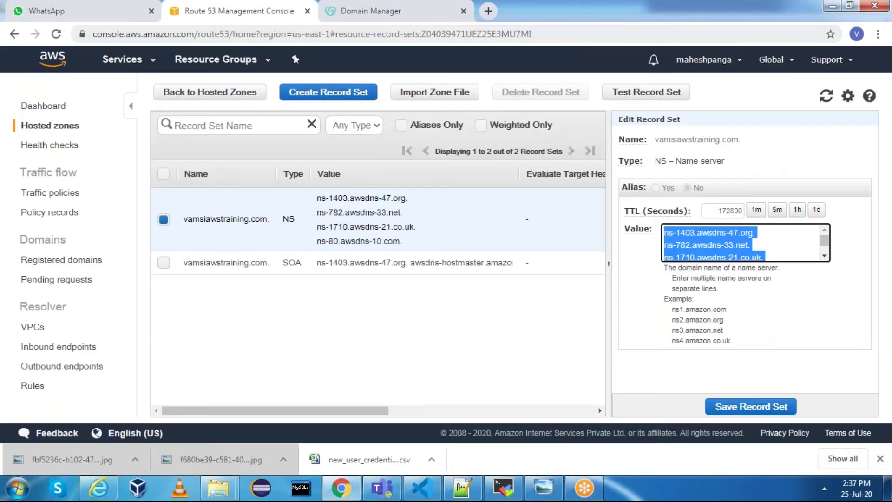
Step: Open the AWS EC2 service in a new browser tab and go to its list of instances
left_click(123, 59)
right_click(206, 166)
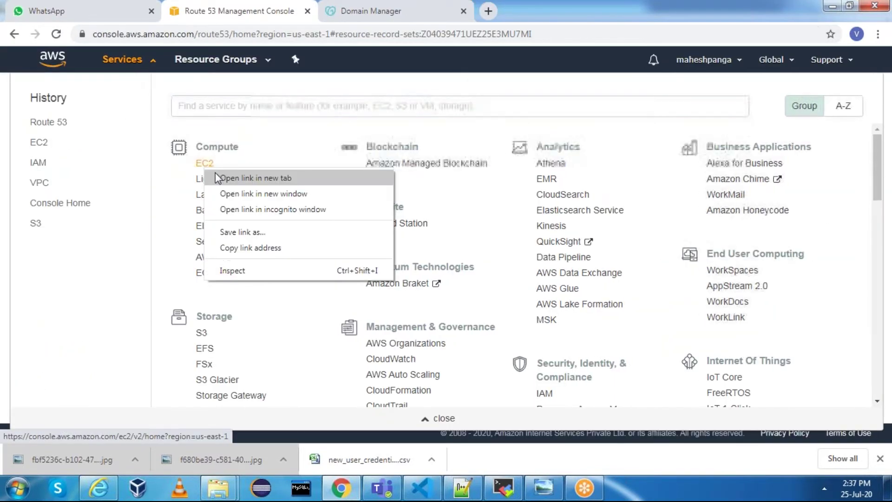
left_click(232, 177)
left_click(380, 14)
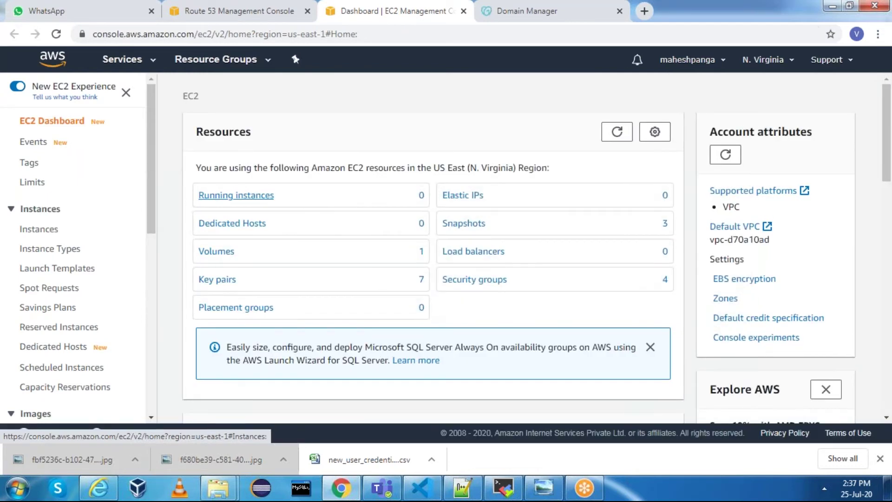
left_click(253, 196)
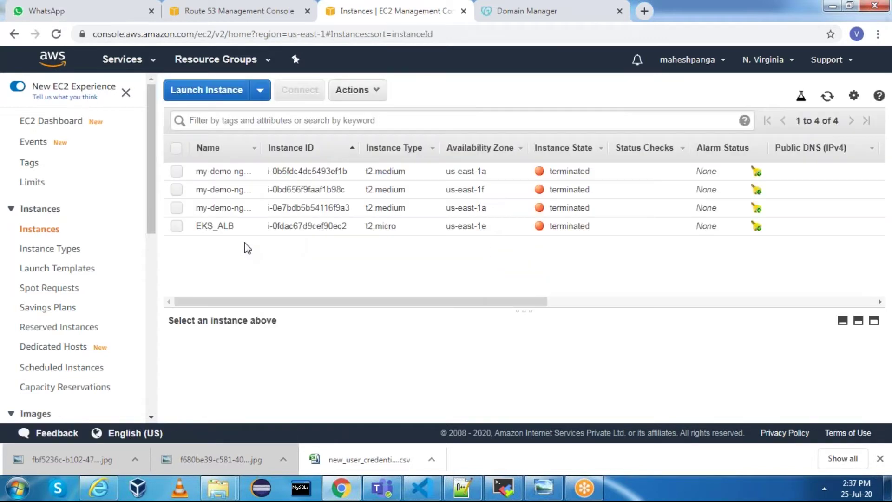
Step: Launch an EC2 instance from Amazon Linux 2 AMI (HVM), SSD Volume Type, with the existing key pair july20key, acknowledging access to it
left_click(205, 92)
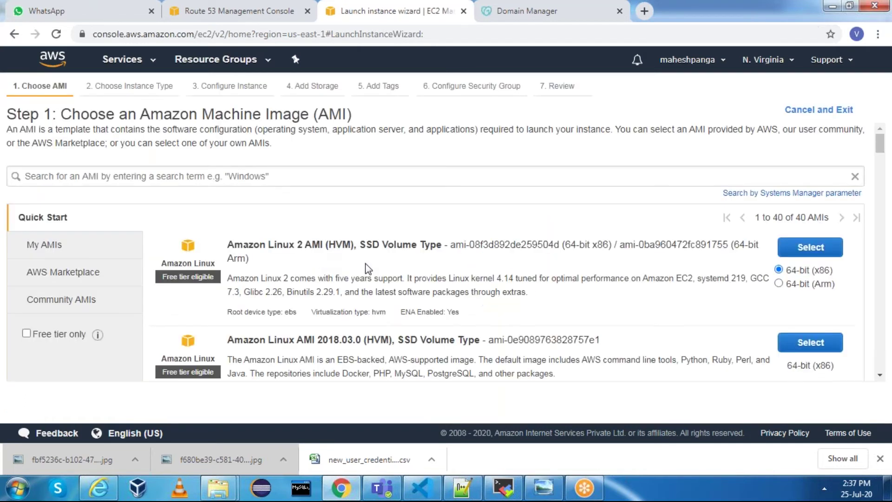
left_click(818, 256)
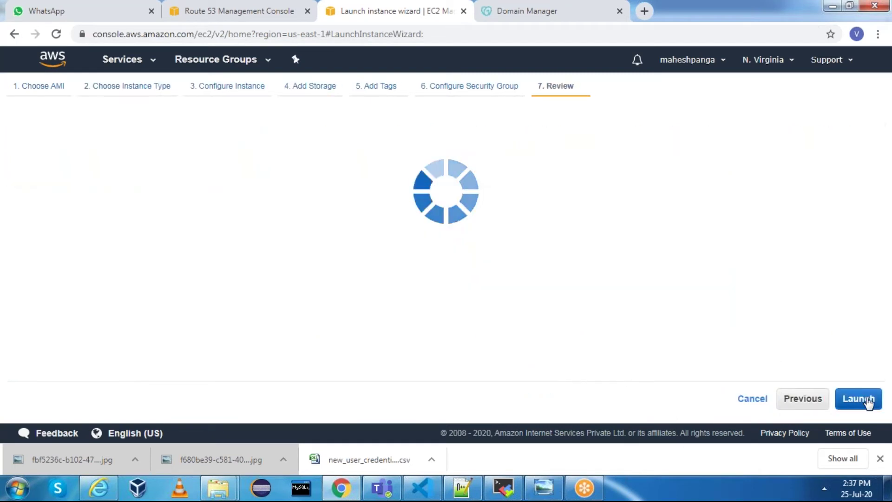
left_click(868, 399)
left_click(255, 292)
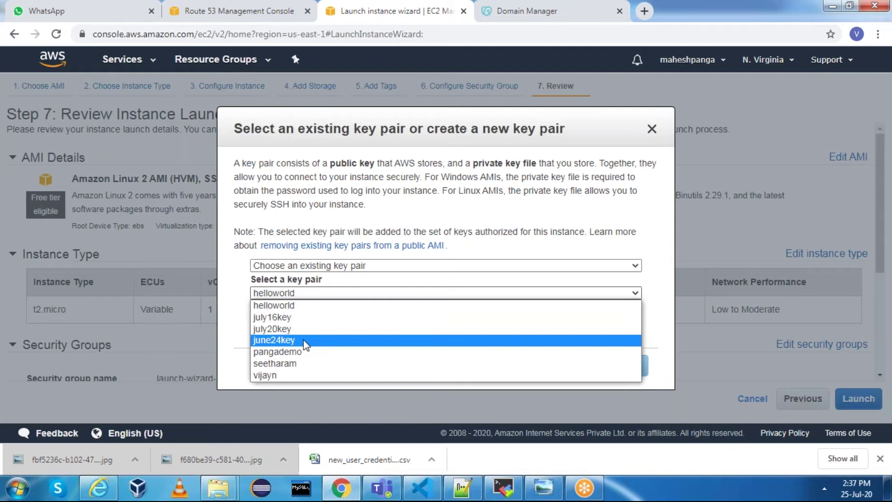
left_click(303, 329)
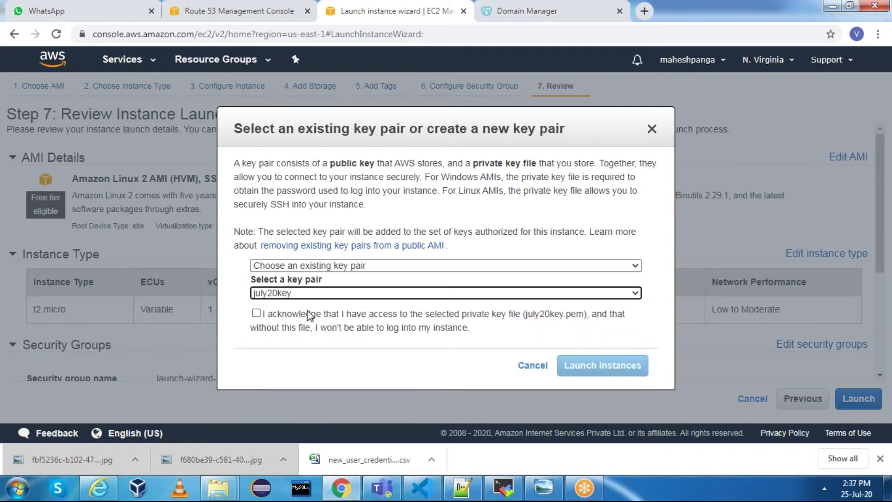
left_click(308, 314)
left_click(618, 367)
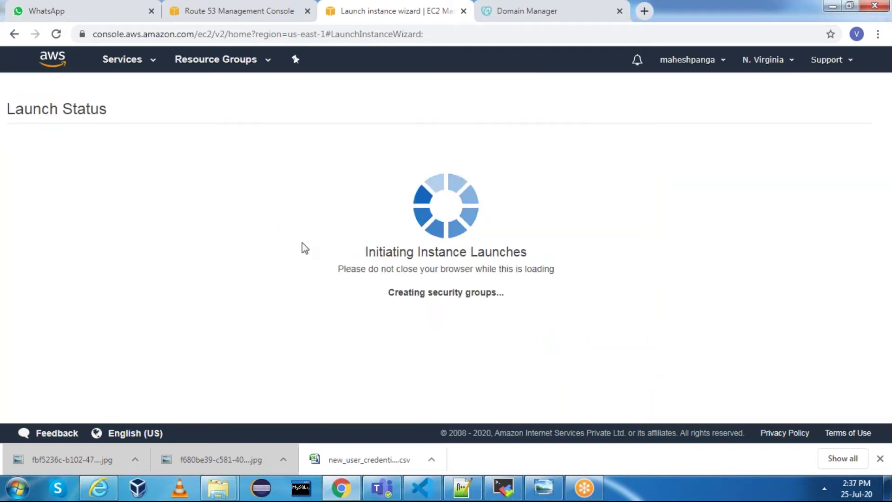
Step: Open the newly launched instance in the instance list and name it Ec2-Route53-Integration
left_click(290, 181)
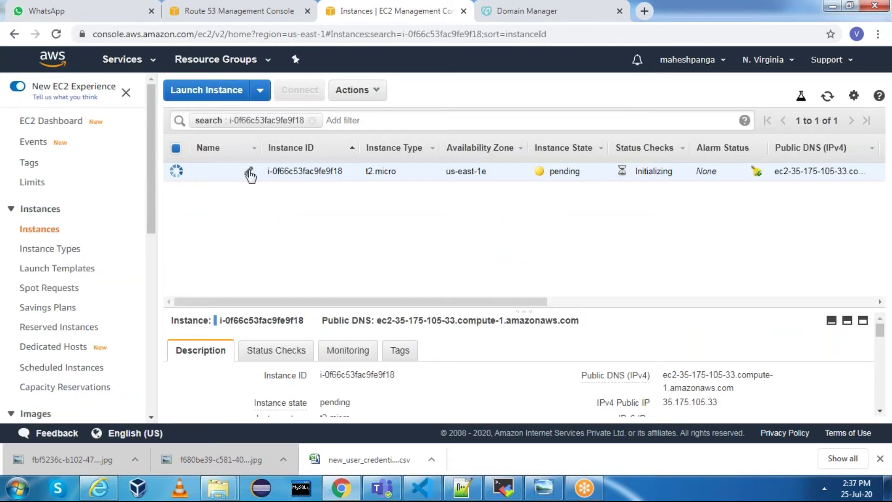
left_click(250, 172)
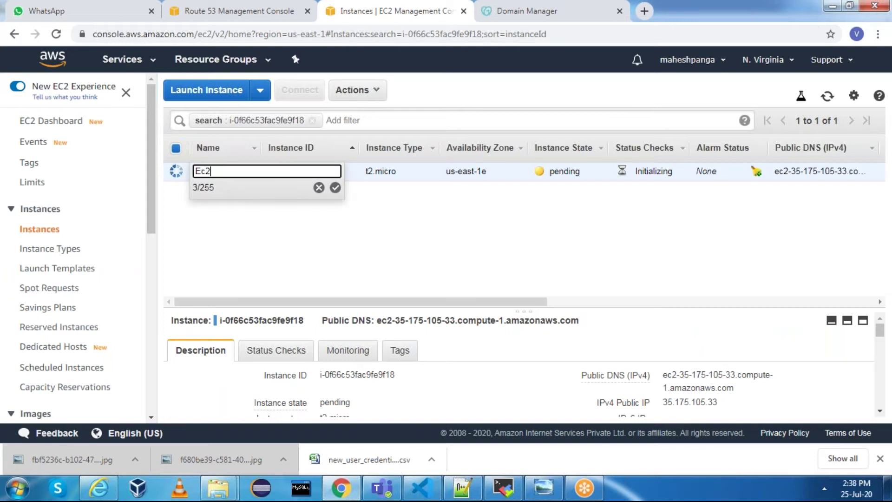
type("Ec2-Route53-Integration")
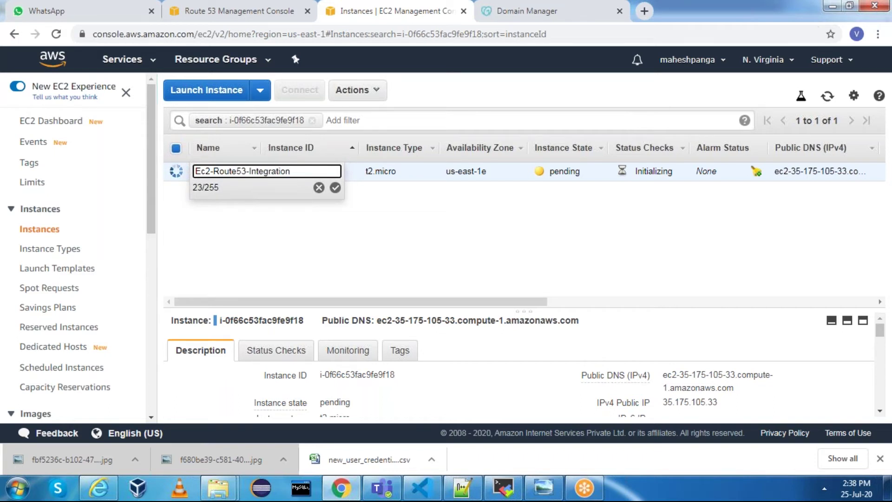
left_click(334, 188)
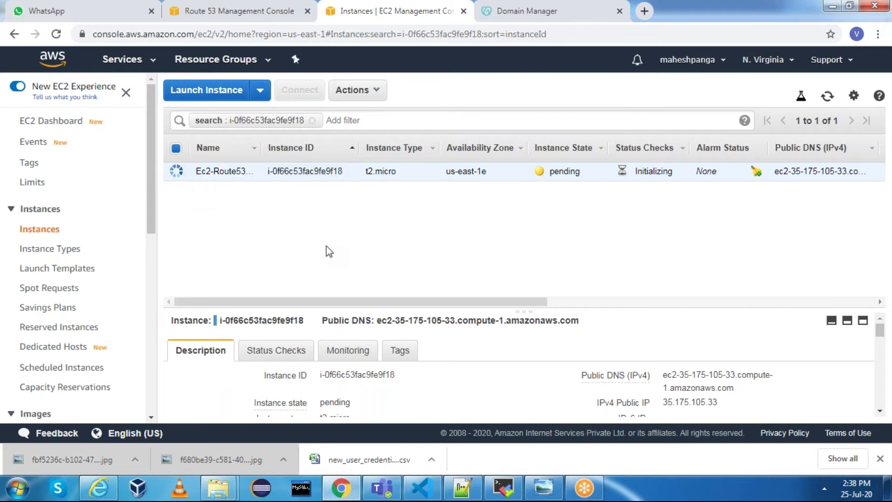
Step: Refresh the instance list, copy the new instance's IPv4 public IP and switch to MobaXterm
left_click(827, 96)
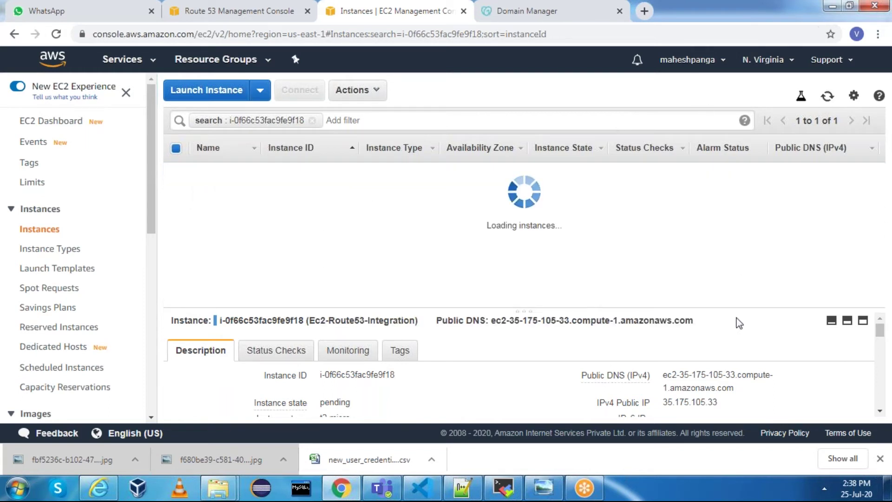
left_click(727, 402)
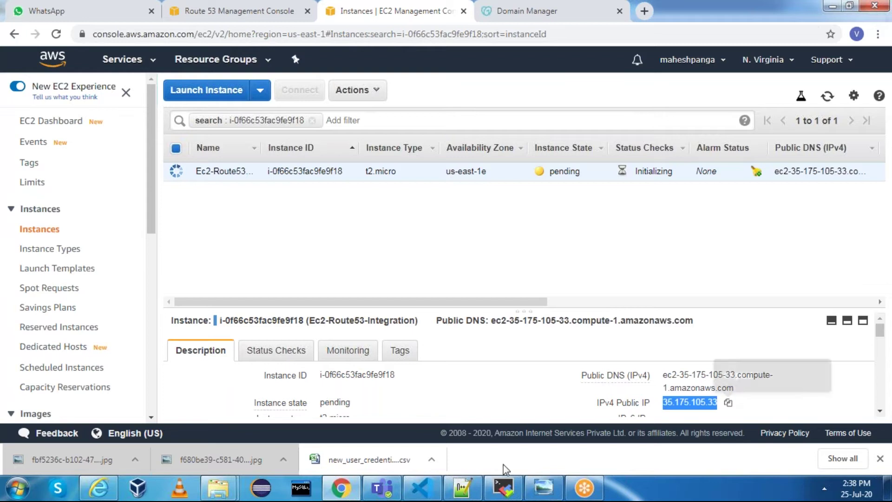
left_click(503, 487)
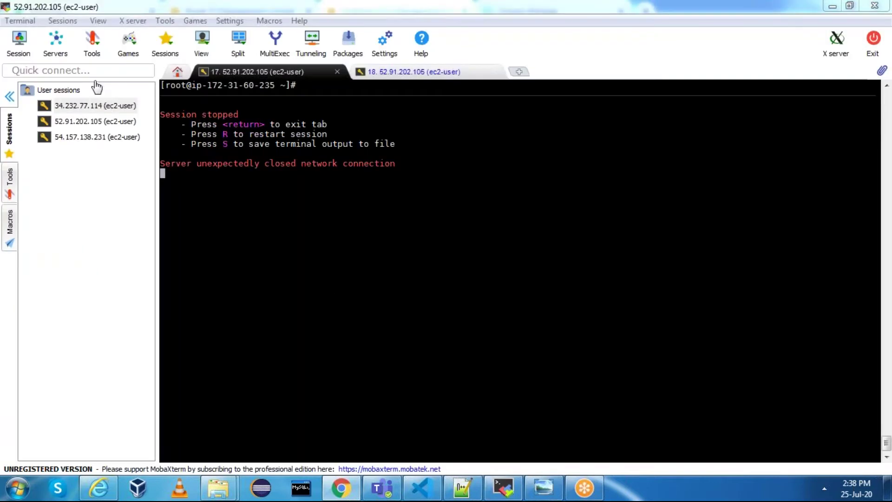
Step: Start a new SSH session to remote host 35.175.105.33 with the specified username ec2-user
left_click(19, 52)
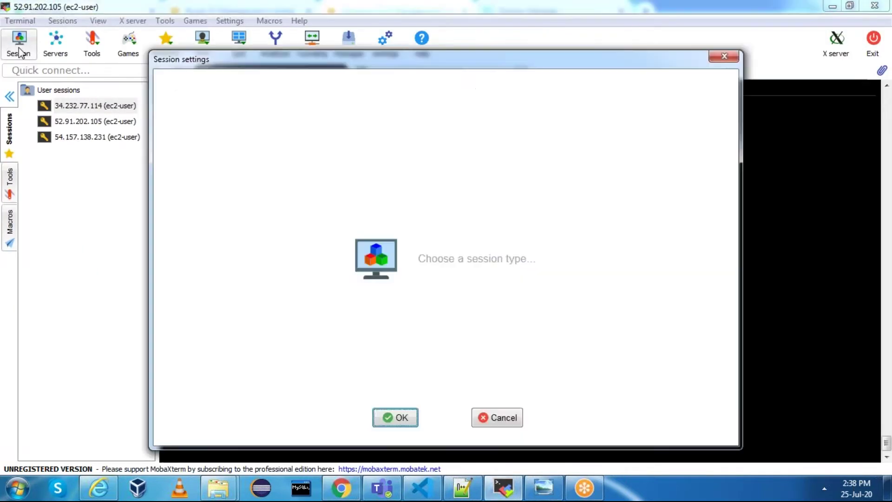
left_click(178, 108)
left_click(288, 176)
key("ctrl+v")
left_click(367, 178)
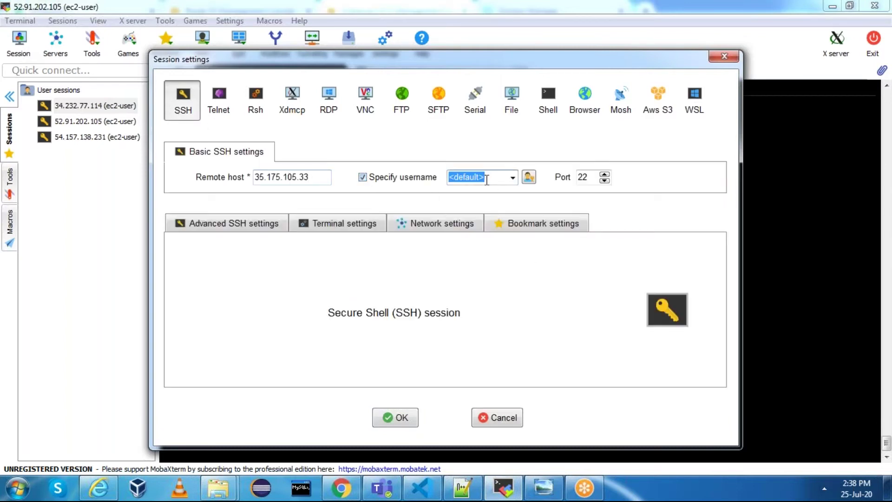
type("ec2-user")
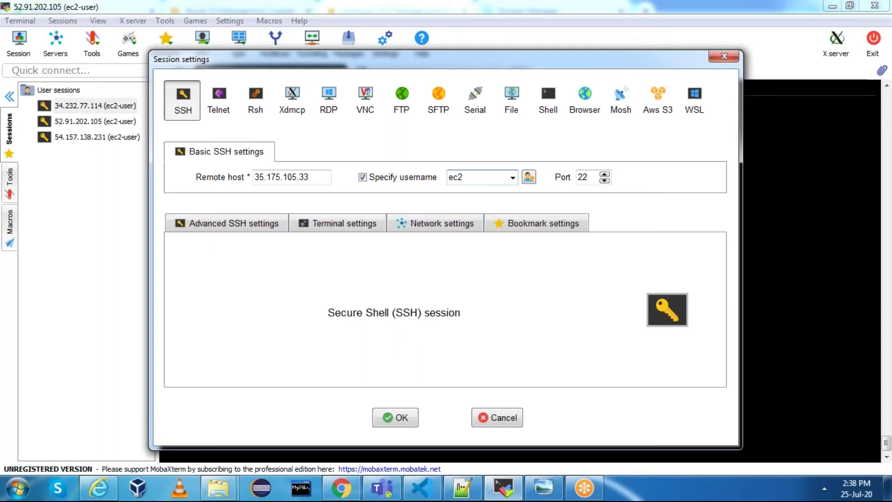
Step: Set the session's private key to july20key from the Downloads folder and open the SSH connection
left_click(217, 228)
left_click(239, 339)
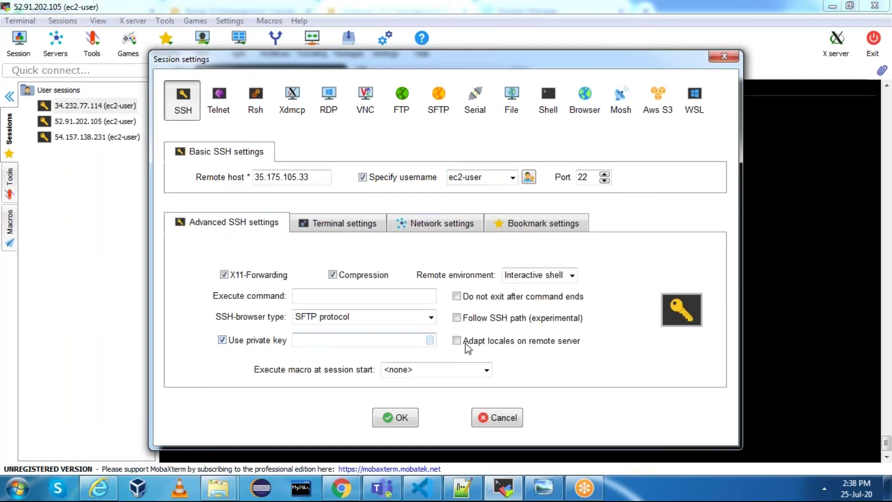
left_click(432, 342)
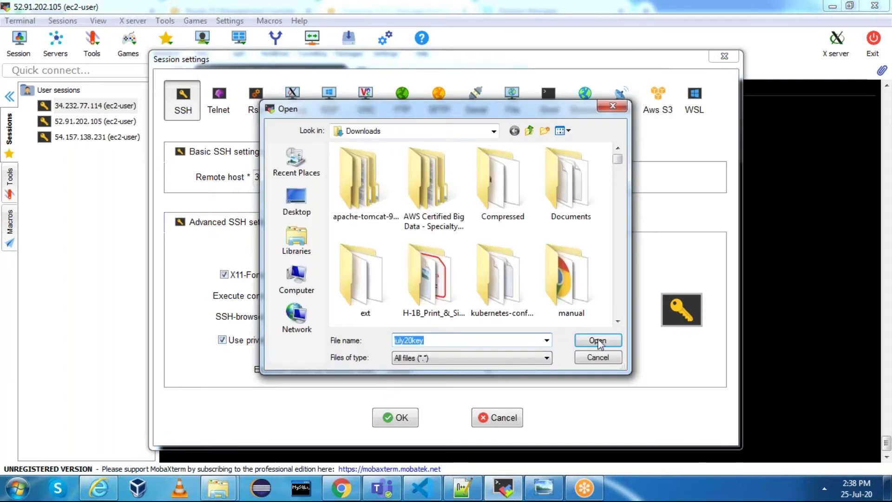
left_click(597, 341)
left_click(401, 418)
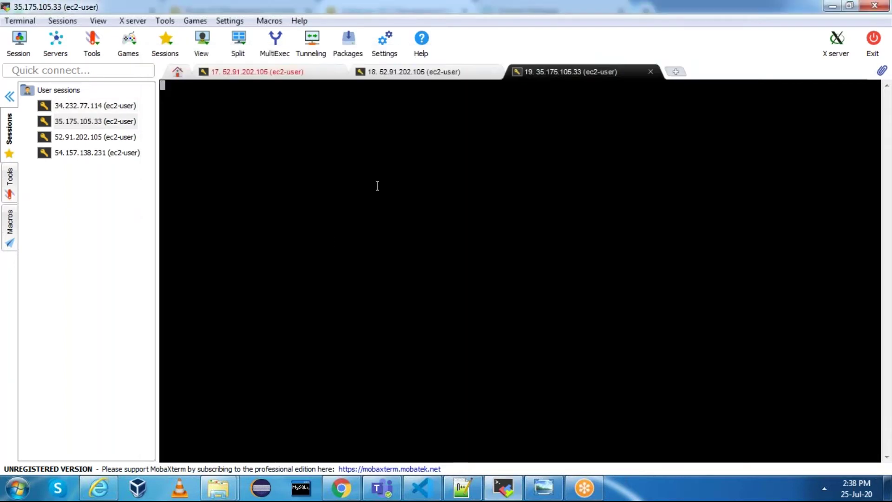
Step: Close both old 52.91.202.105 sessions and restart the session to 35.175.105.33
left_click(337, 71)
left_click(494, 71)
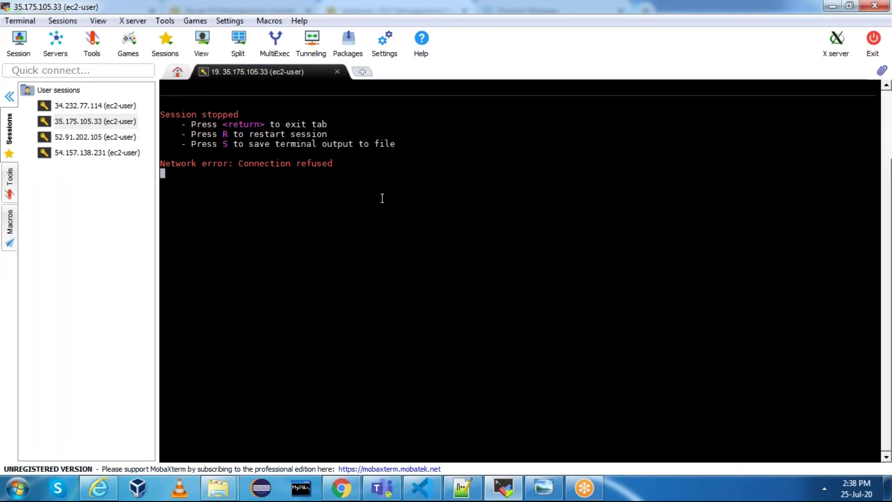
key("r")
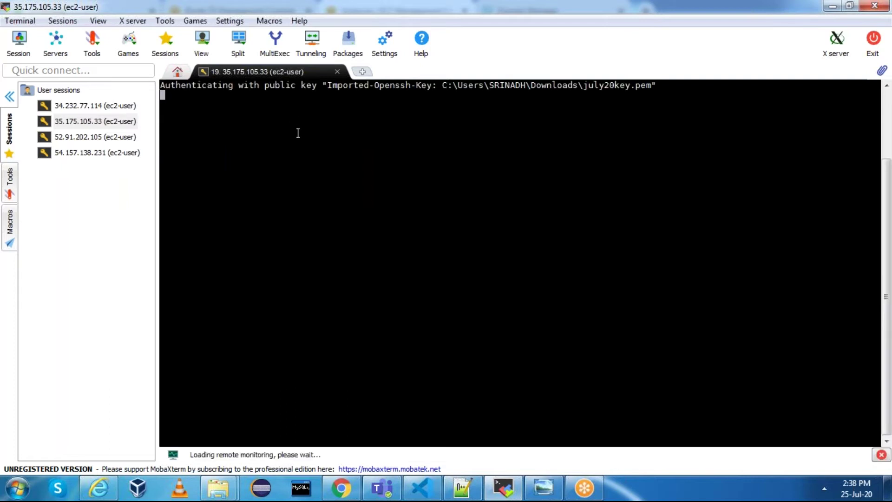
Step: Switch to the root shell with sudo -s and run yum install httpd -y to install Apache
type("sudo -s")
key("Return")
key("ctrl+l")
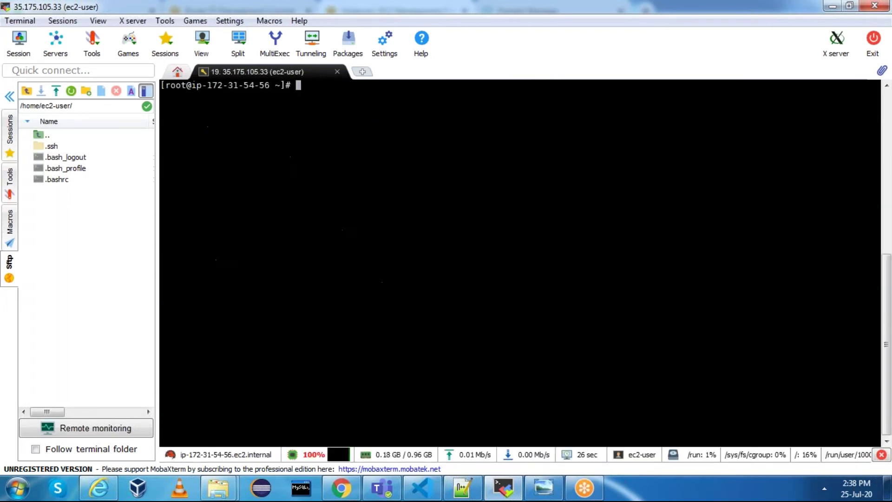
type("yum install http")
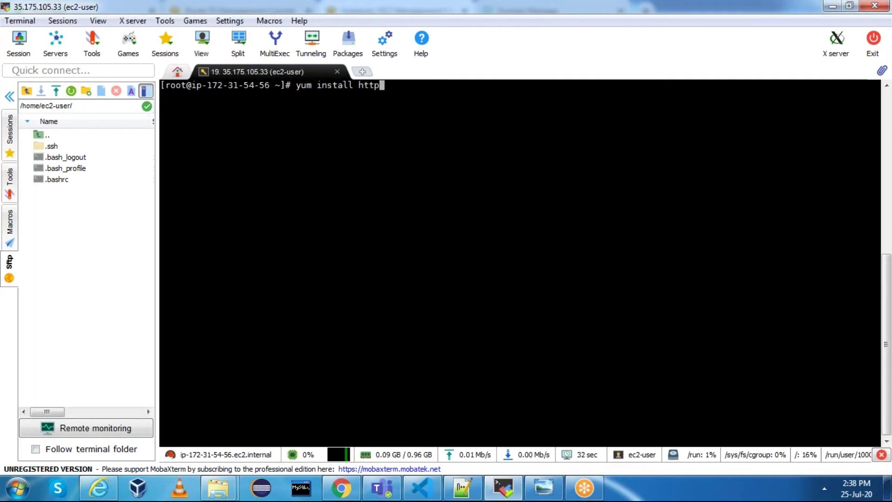
type("d -y")
key("Return")
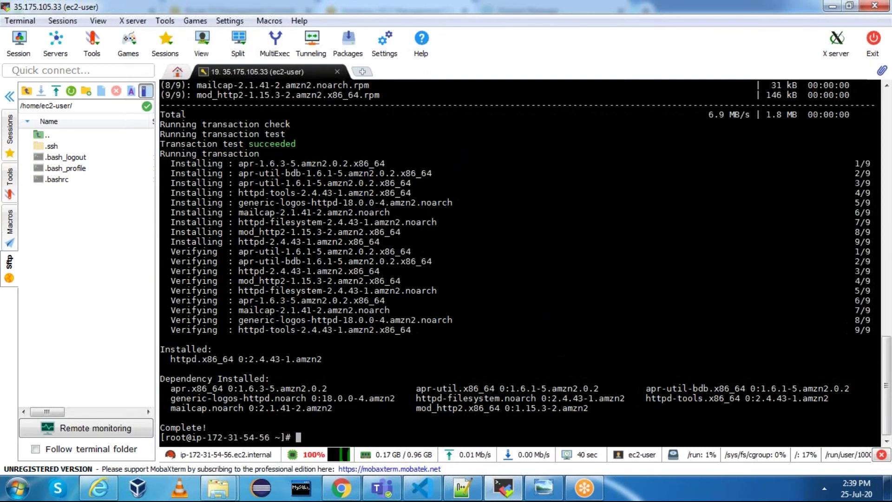
Step: Clear the terminal, change to the /var/www/html/ directory and list its contents with ll
key("ctrl+l")
type("cd")
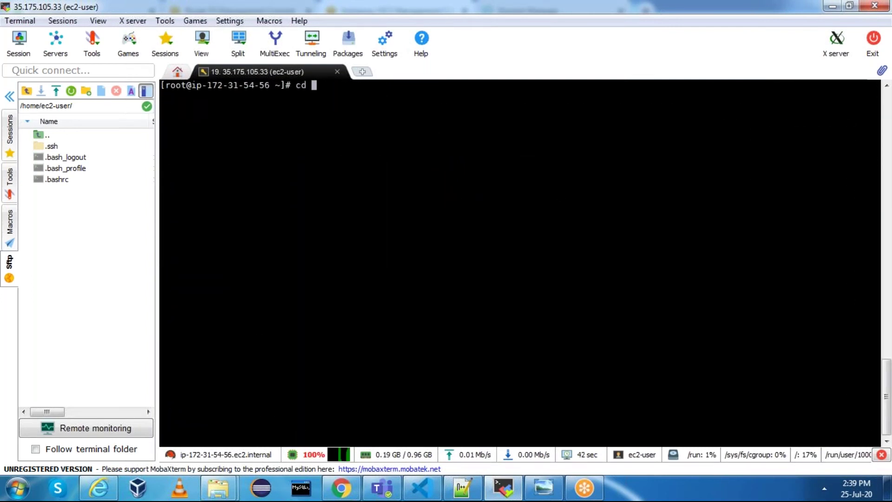
type(" /v")
key("Tab")
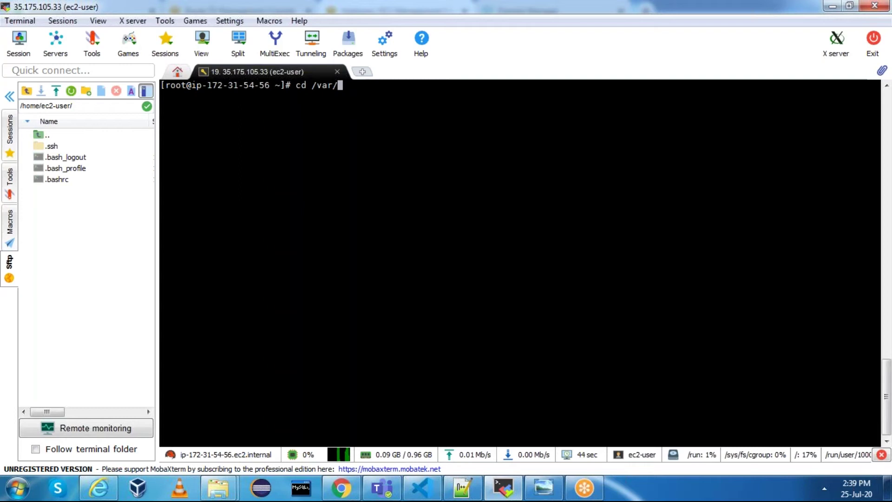
type("w")
key("Tab")
type("h")
key("Tab")
key("Return")
type("ll")
key("Return")
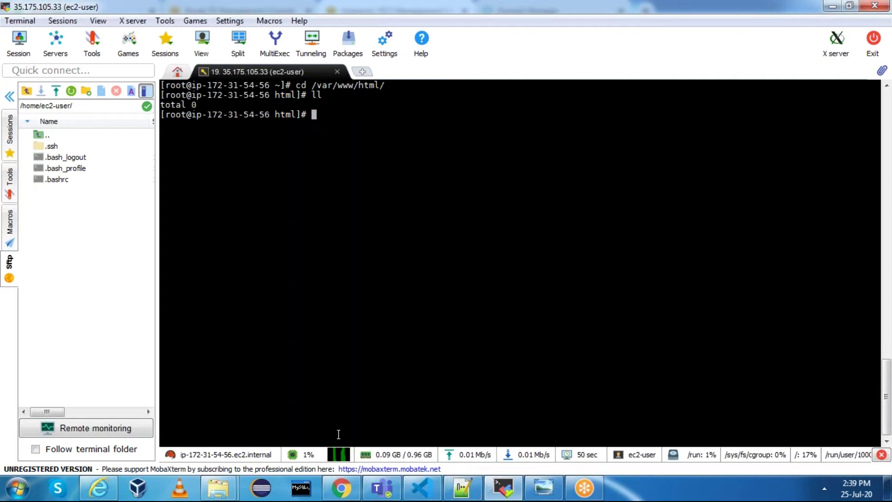
Step: Search for a W3Schools login form in a new Chrome incognito window and open the How To Create a Login Form page
left_click(341, 488)
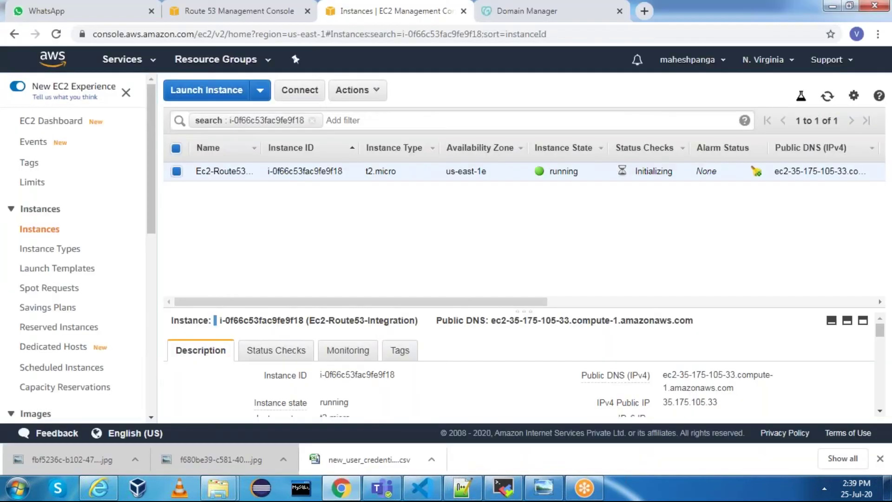
key("ctrl+shift+n")
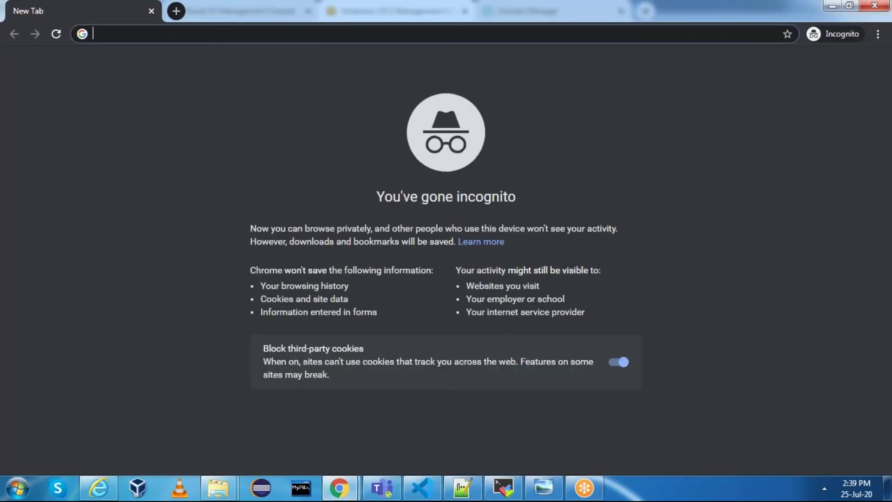
type("login for m w3schoosls")
key("Return")
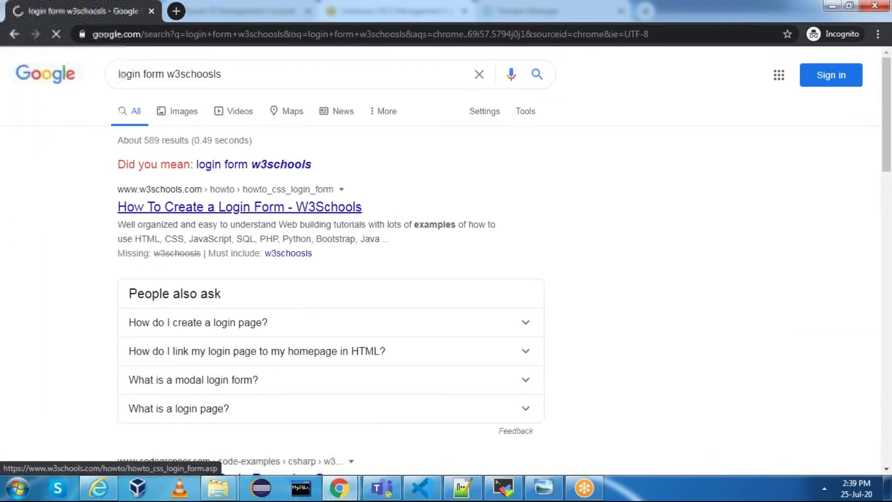
left_click(313, 205)
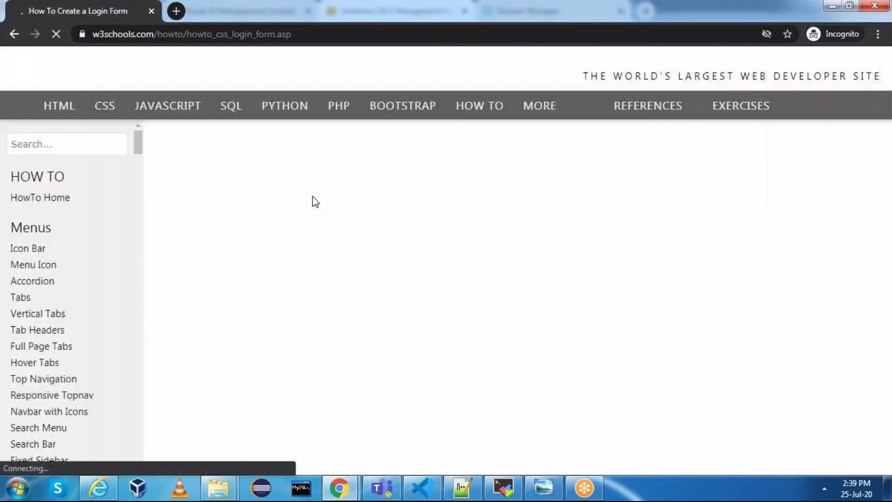
Step: Open the login form example in the Tryit Editor and look over its rendered preview
scroll(313, 199, "down", 10)
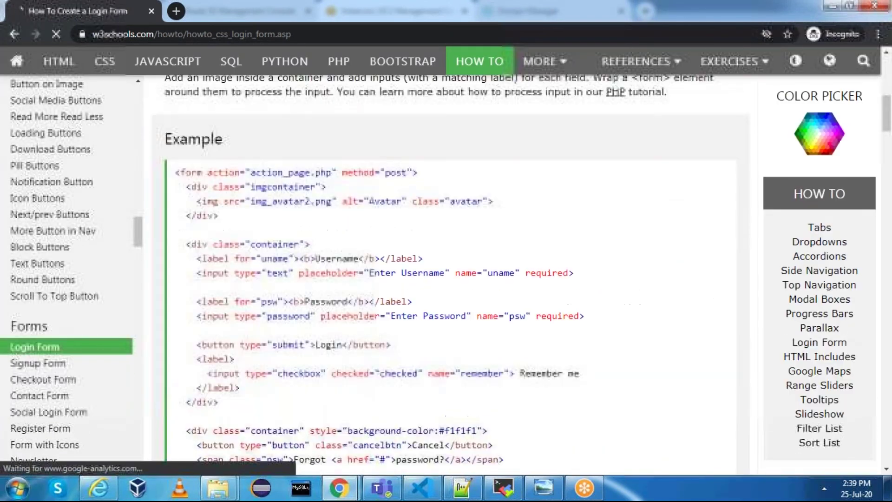
scroll(450, 269, "down", 15)
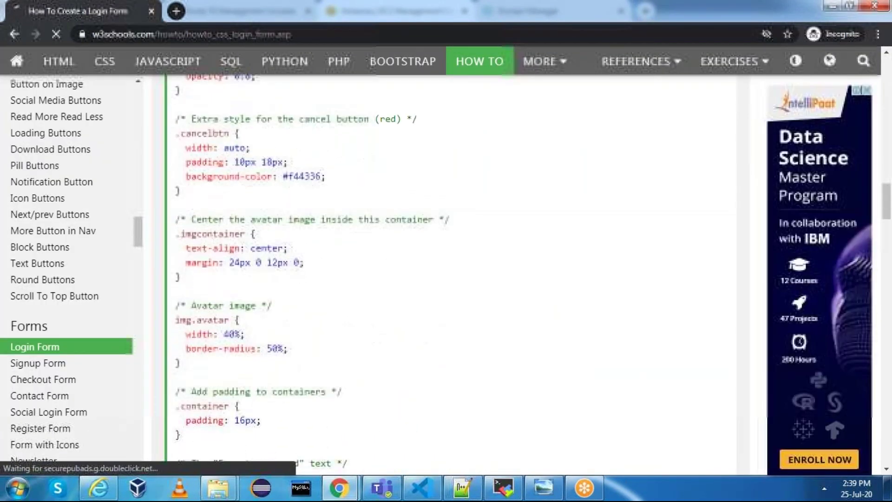
scroll(274, 250, "down", 10)
left_click(238, 265)
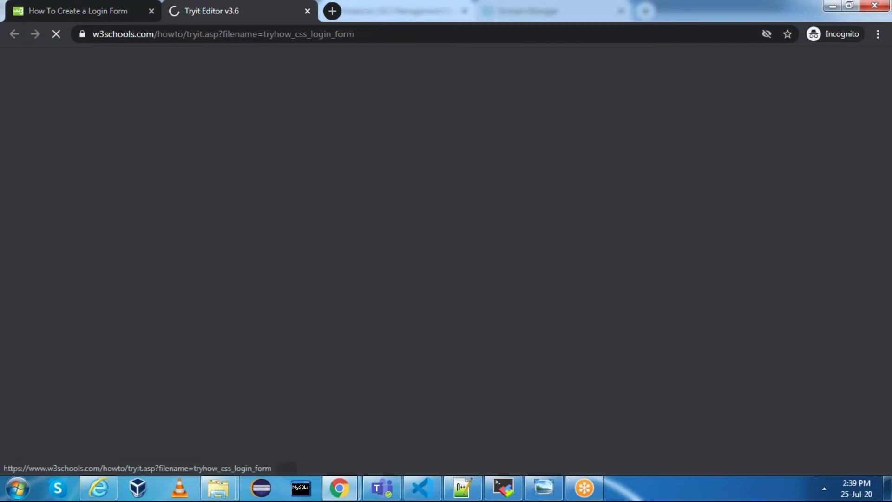
scroll(762, 298, "down", 3)
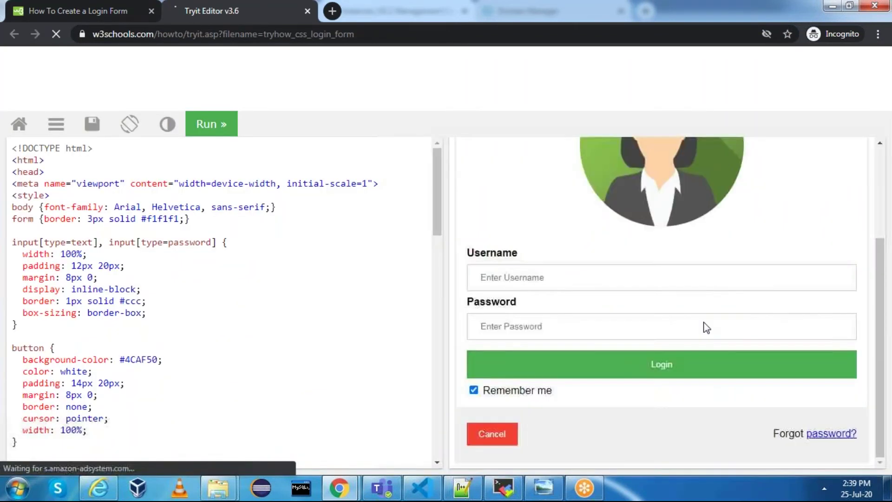
scroll(670, 280, "up", 2)
scroll(671, 281, "down", 2)
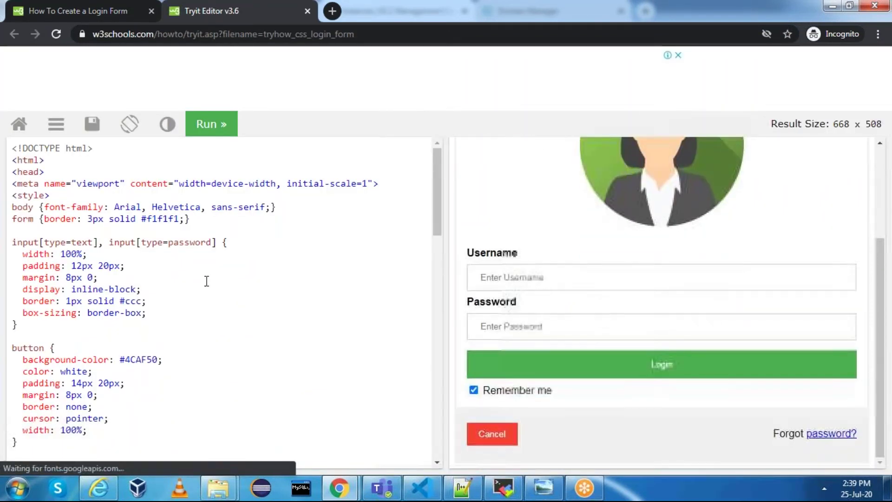
Step: Copy the complete HTML source of the login form example and switch back to MobaXterm
key("ctrl+a")
right_click(207, 226)
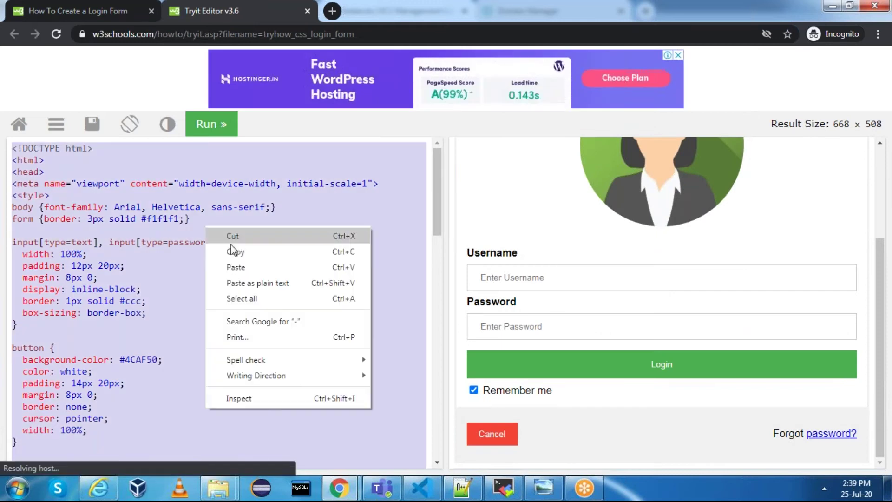
left_click(218, 253)
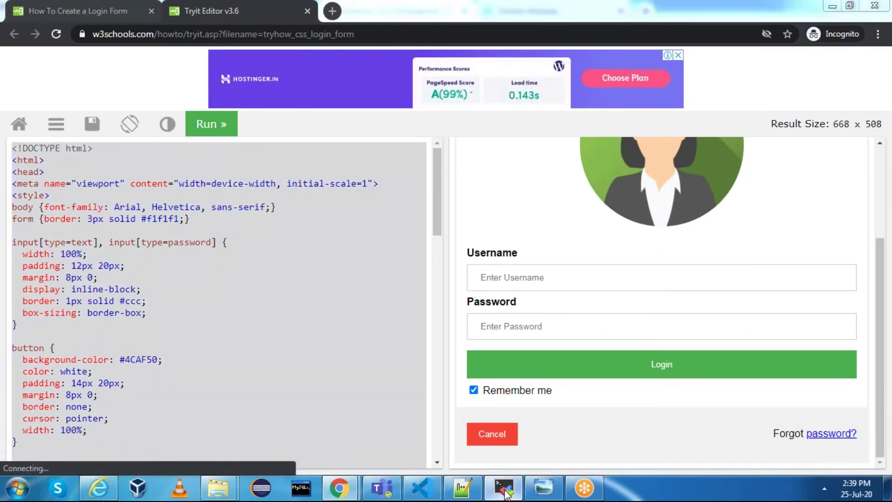
left_click(505, 492)
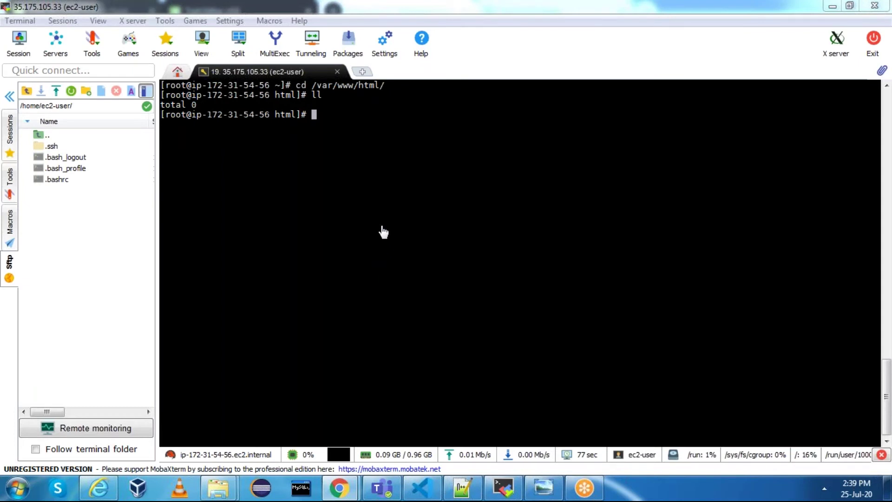
Step: Check the working directory with pwd, then create index.html in vi with the copied login form code and save it
type("pwd")
key("Return")
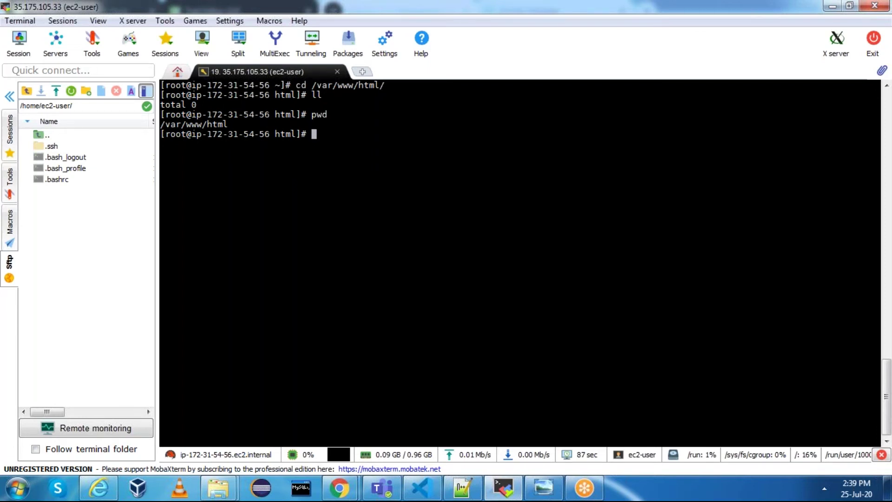
type("vi index.html")
key("Return")
key("i")
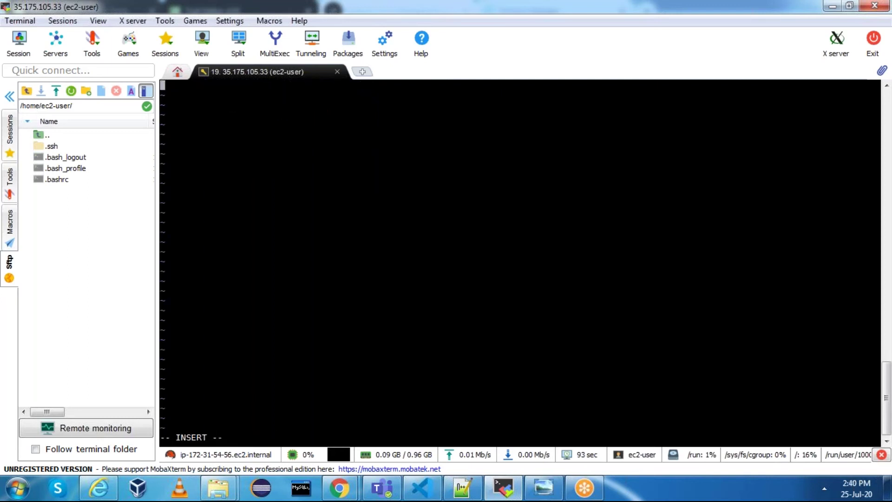
right_click(382, 225)
key("Escape")
type(":wq")
key("Return")
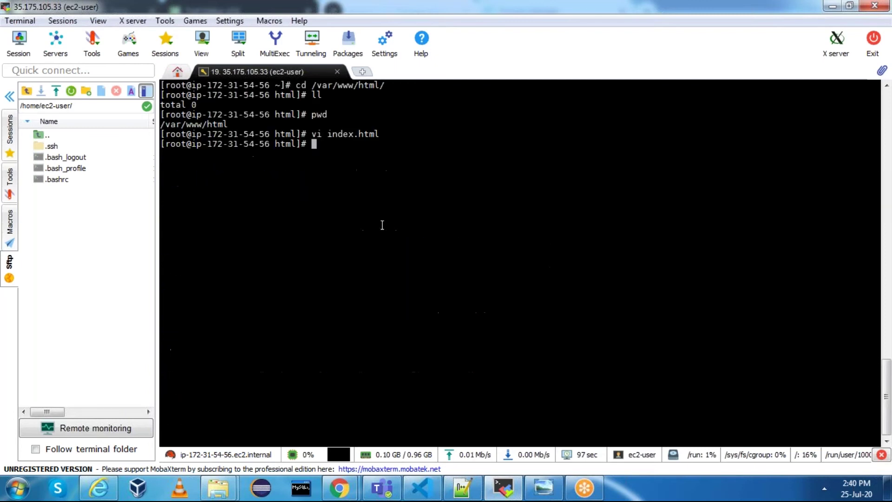
Step: Print index.html with cat to check the pasted login form code, and clear the terminal
type("cat index.html")
key("Return")
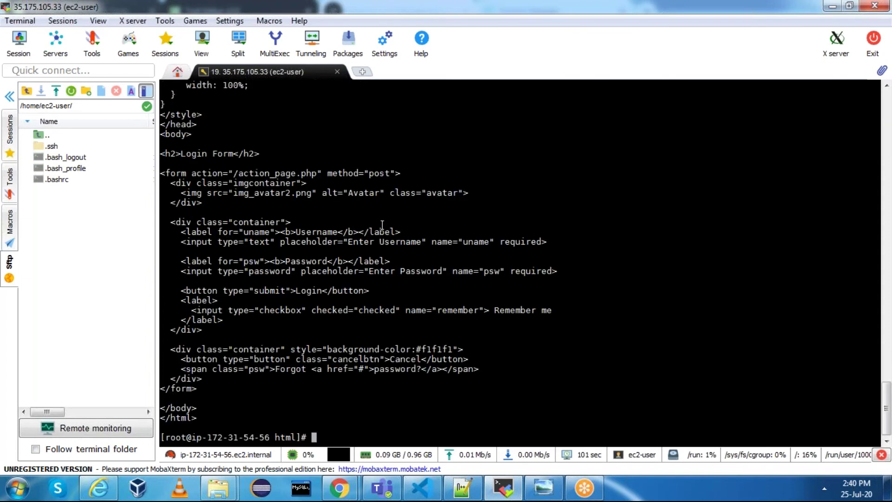
key("ctrl+l")
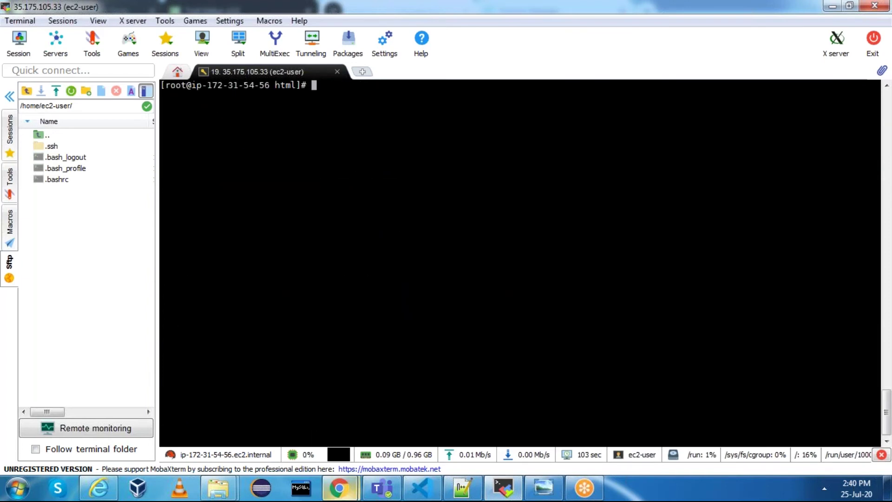
Step: Copy the image address of the avatar picture in the Tryit Editor's login form preview and return to MobaXterm
mouse_move(339, 487)
left_click(379, 411)
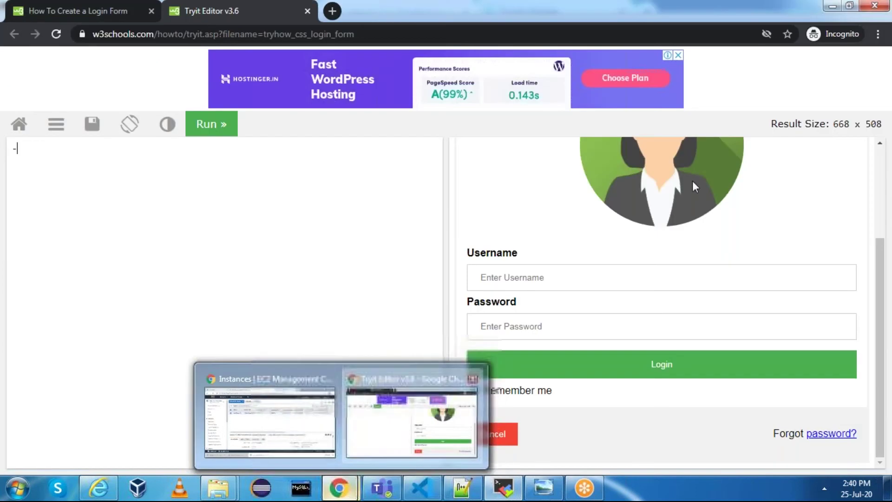
right_click(666, 175)
left_click(612, 243)
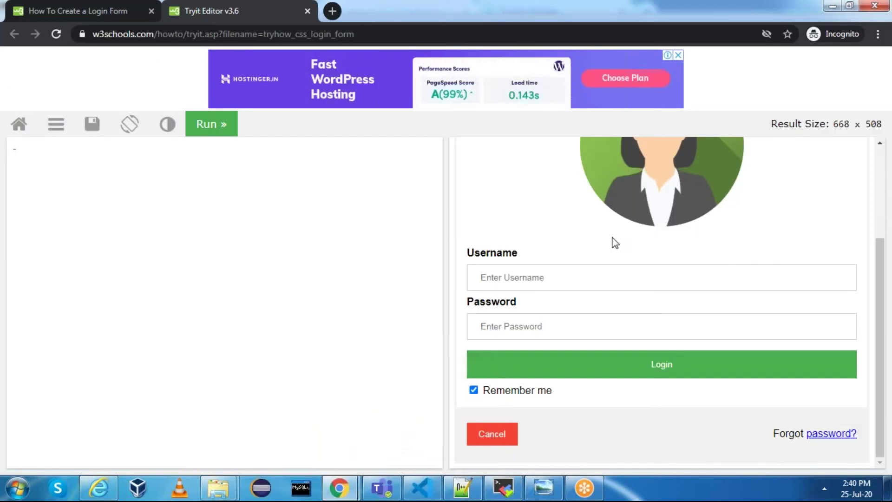
scroll(627, 232, "up", 1)
right_click(645, 221)
left_click(705, 278)
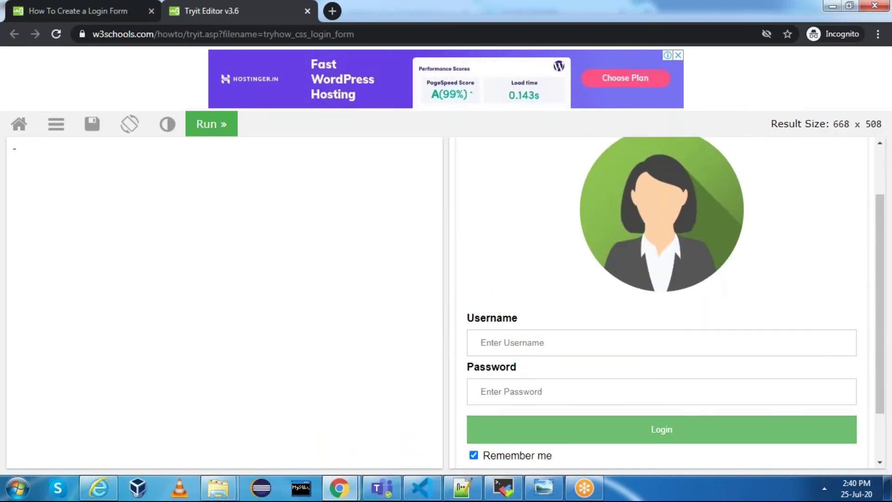
left_click(503, 488)
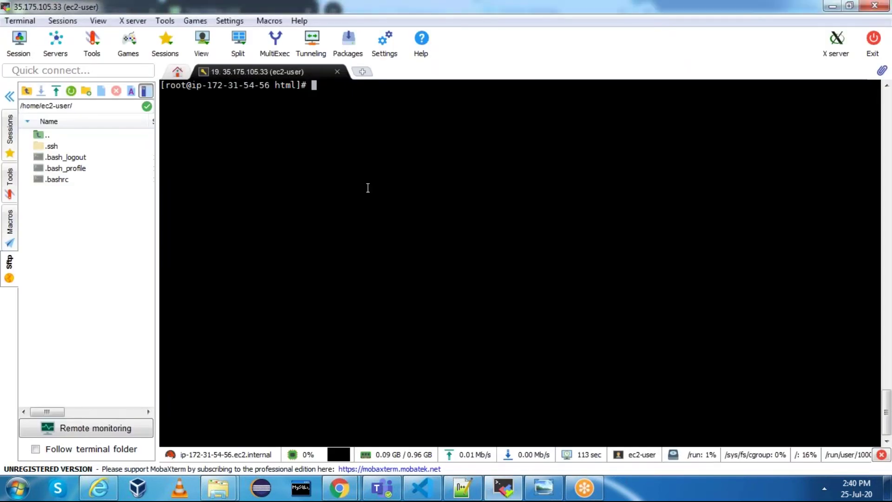
Step: Download the avatar image img_avatar2.png from the copied w3schools address into the html directory with wget, and clear the terminal
type("wget")
right_click(368, 187)
key("Return")
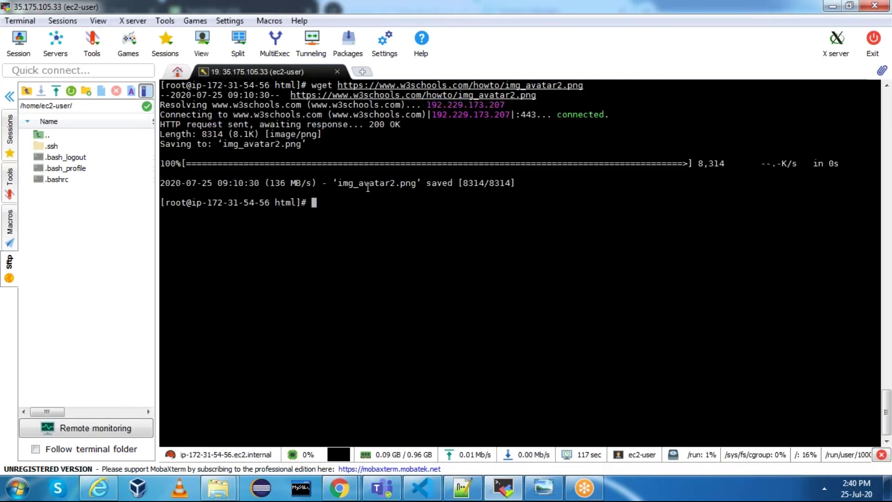
key("ctrl+l")
Step: Start the Apache web server with the command service httpd start
type("servicww")
key("BackSpace")
key("BackSpace")
key("BackSpace")
type("e ht")
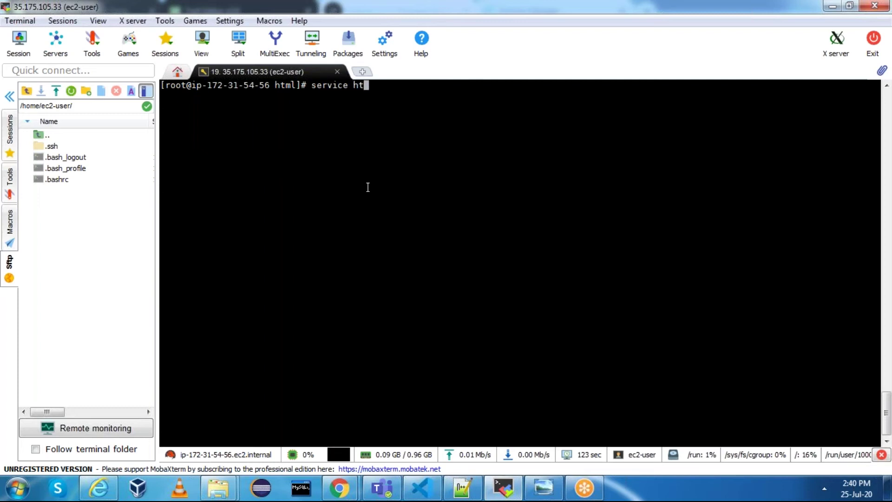
type("tpd start")
key("Return")
Step: Check the Apache server with service httpd status and clear the terminal
key("Up")
key("BackSpace")
key("BackSpace")
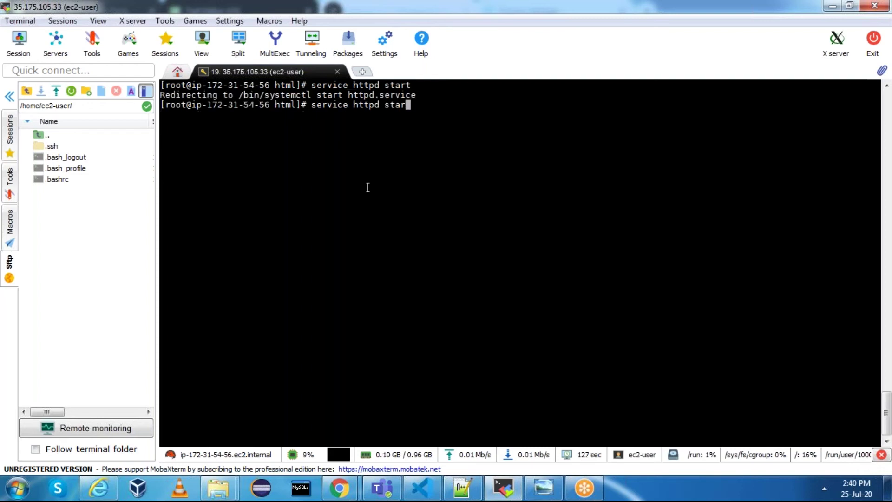
type("tus")
key("Return")
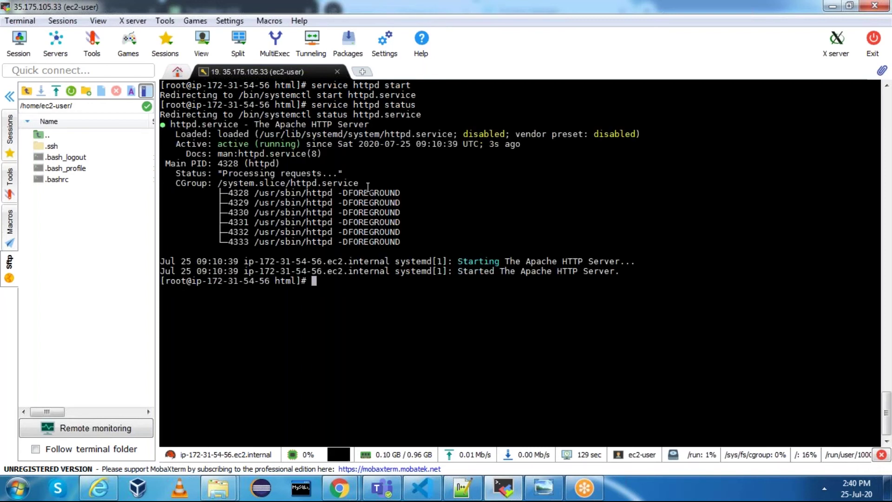
key("ctrl+l")
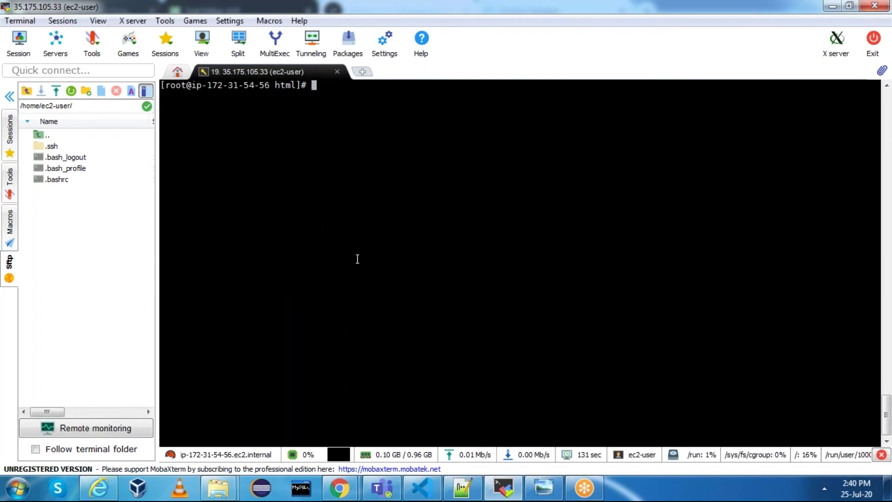
Step: Switch to the EC2 console in Chrome and open the instance's security group launch-wizard-3 in a separate tab, showing its details
left_click(339, 488)
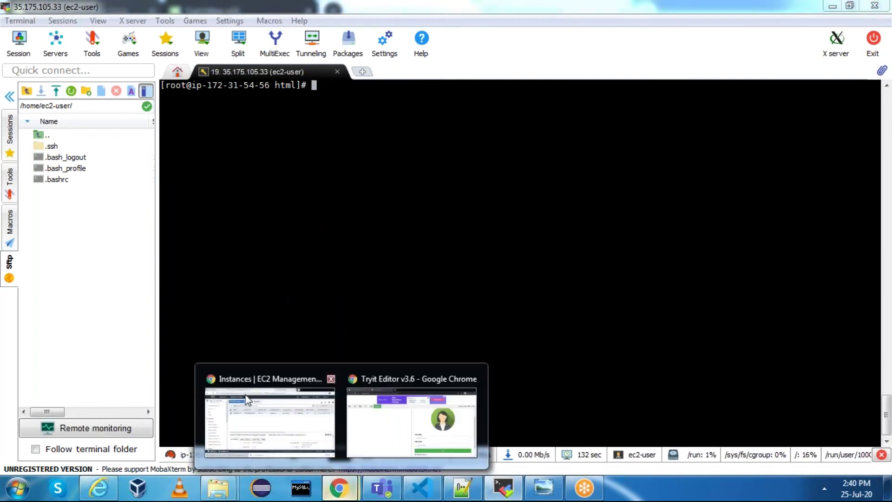
left_click(248, 411)
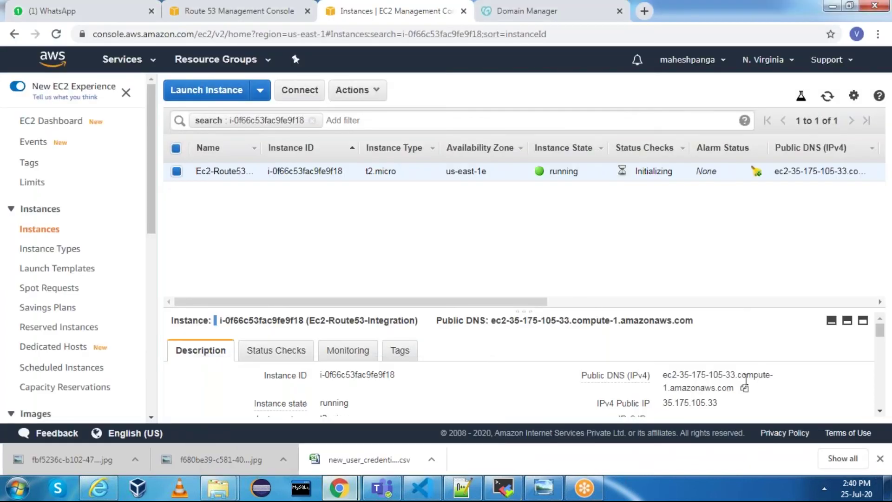
scroll(743, 371, "down", 3)
right_click(680, 412)
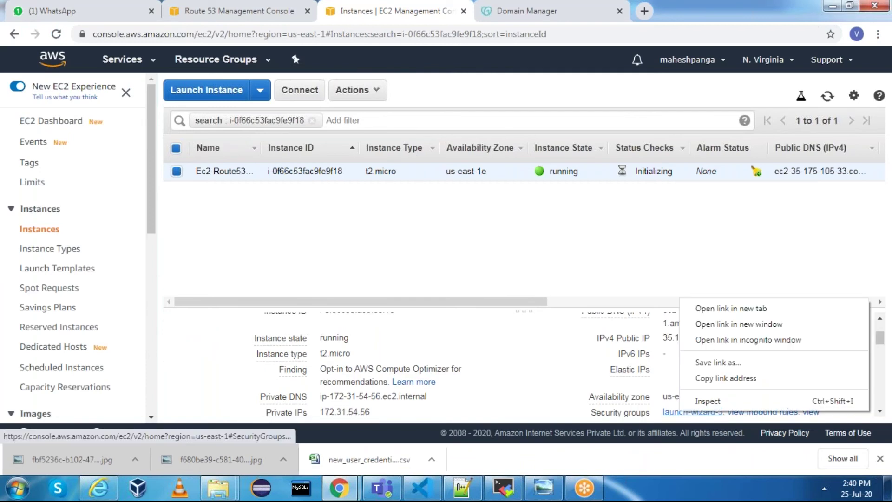
left_click(693, 308)
left_click(495, 18)
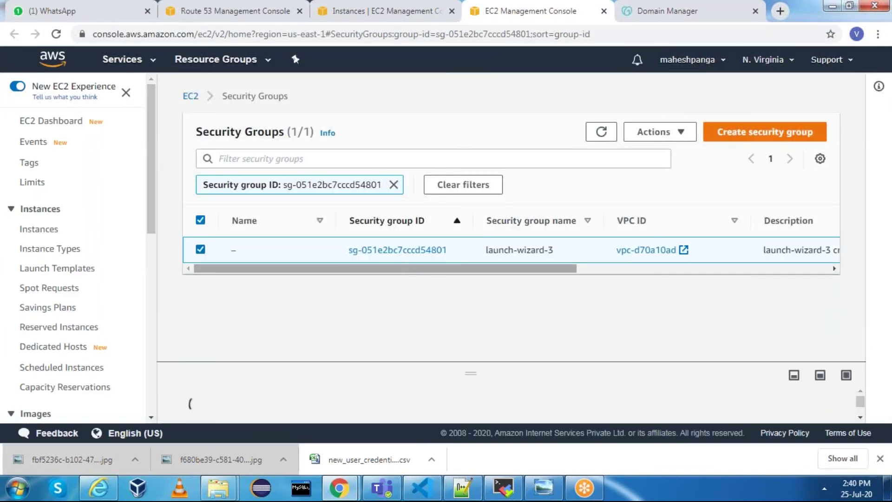
left_click(397, 250)
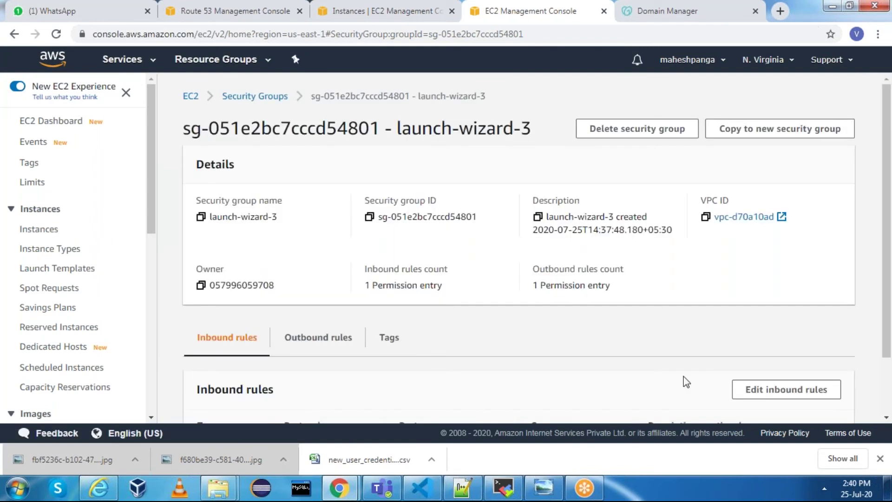
Step: Add a Custom TCP inbound rule for port 80 with source 0.0.0.0/0 to the security group and save the rules
left_click(786, 389)
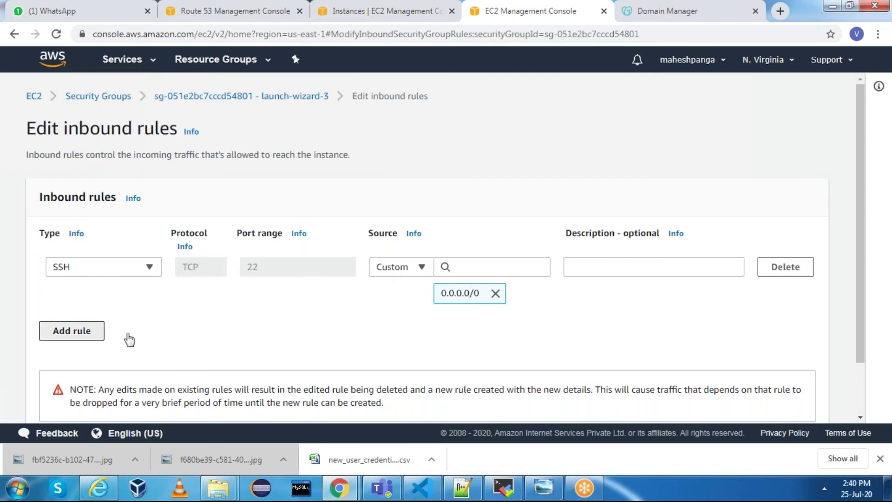
left_click(102, 332)
left_click(274, 324)
type("80")
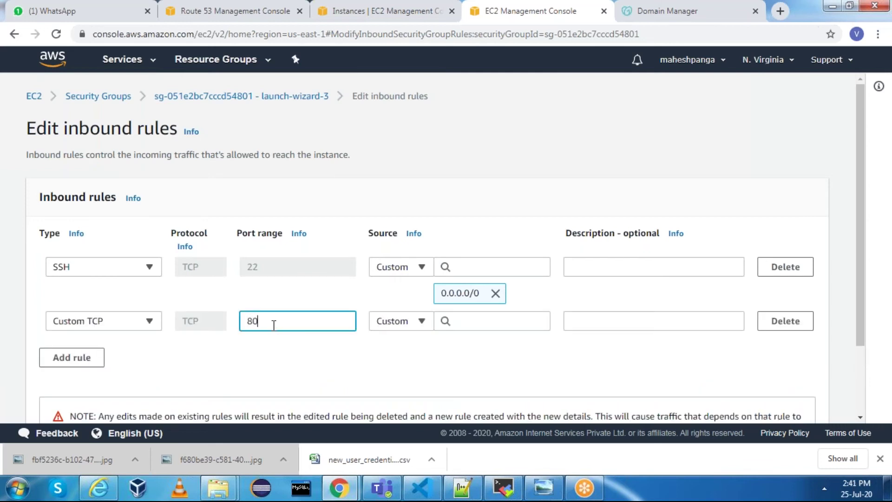
left_click(470, 320)
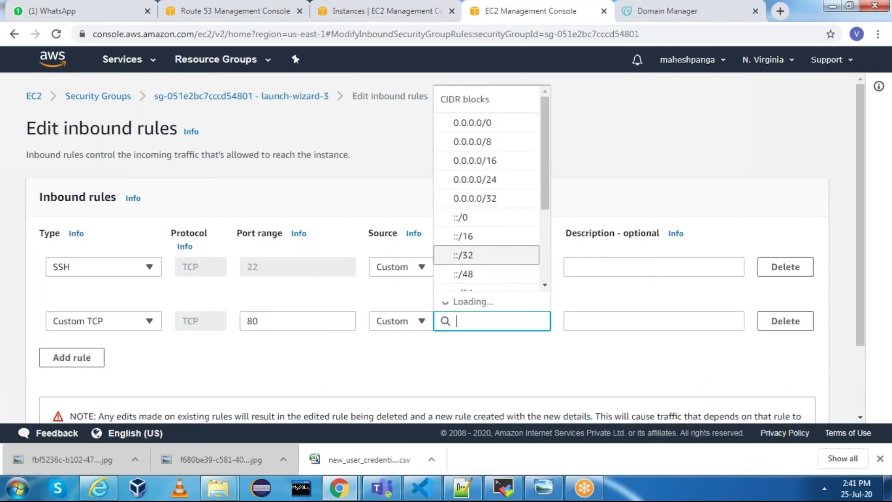
left_click(485, 143)
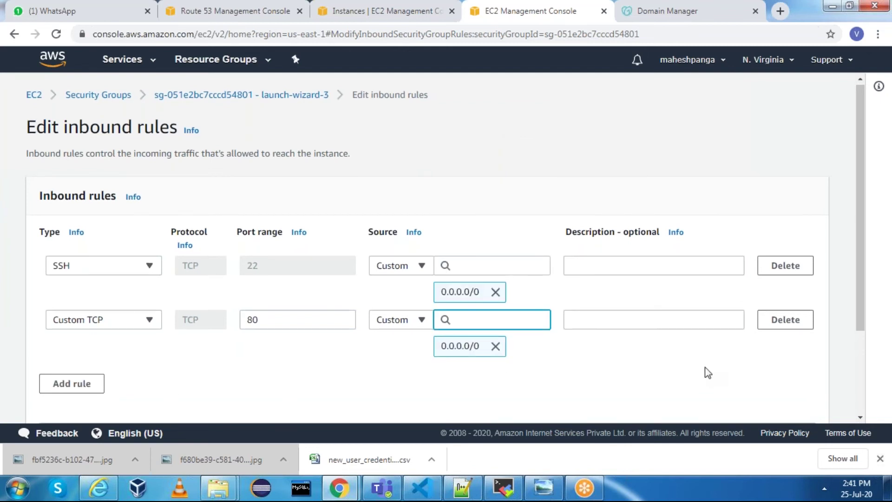
scroll(704, 370, "down", 2)
left_click(790, 400)
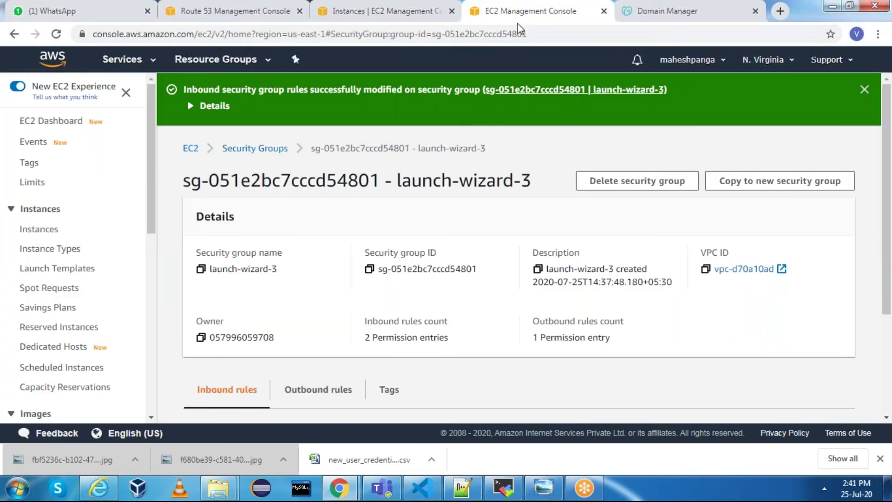
Step: Close the security group's browser tab and copy the EC2 instance's IPv4 public IP
right_click(520, 25)
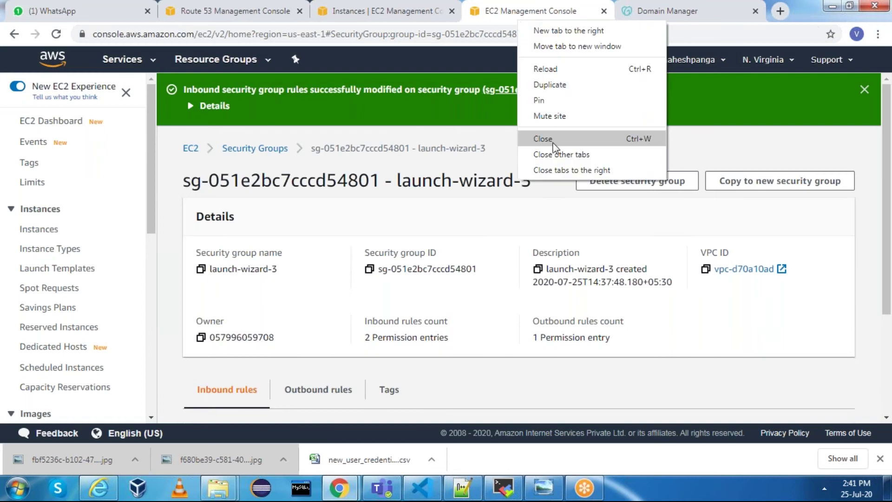
left_click(553, 138)
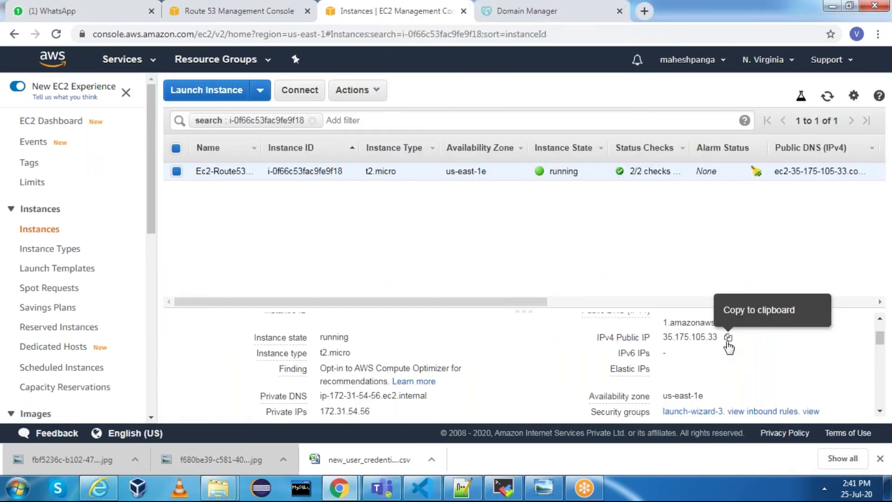
left_click(728, 338)
left_click(511, 14)
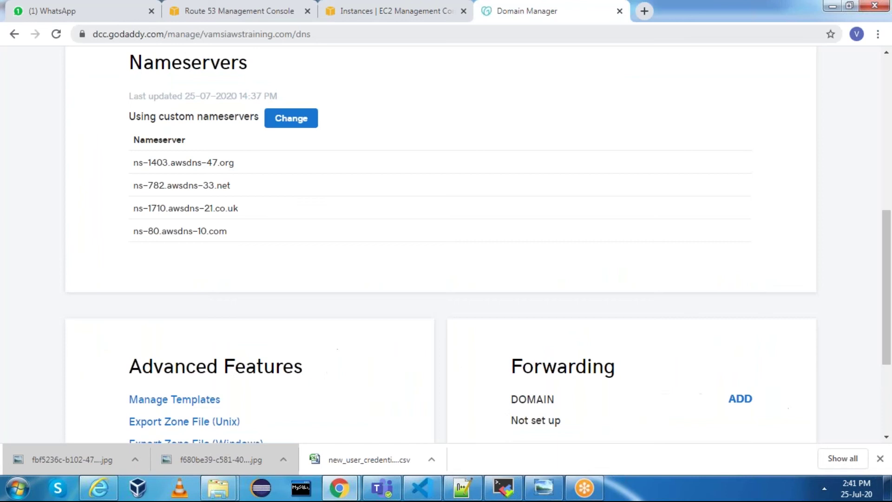
left_click(494, 34)
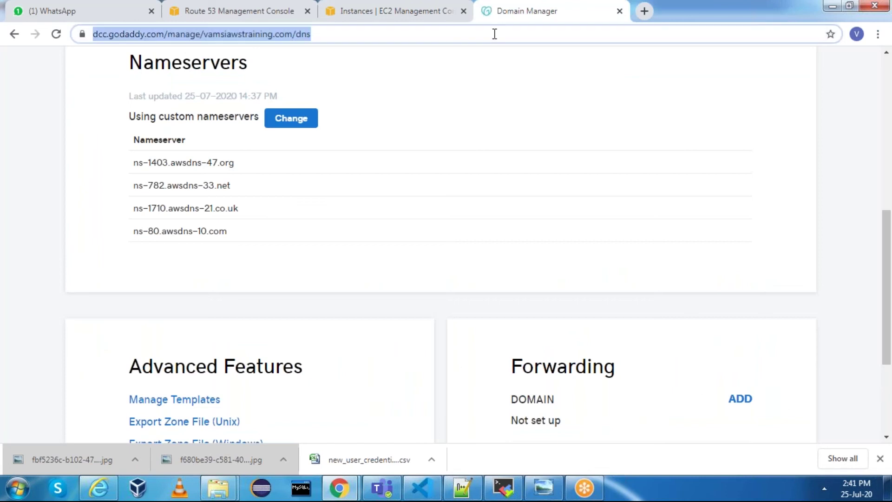
left_click(6, 249)
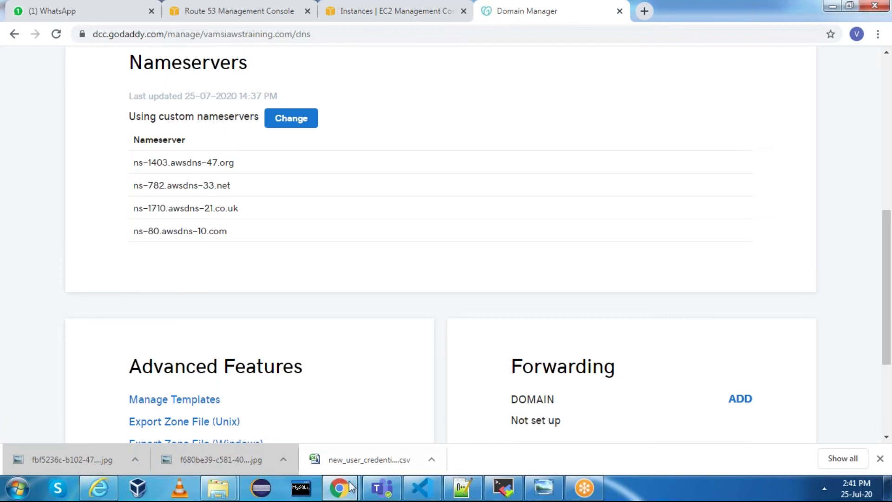
Step: Load the copied address 35.175.105.33 in a new incognito window and look over the whole login form page
mouse_move(339, 487)
left_click(402, 386)
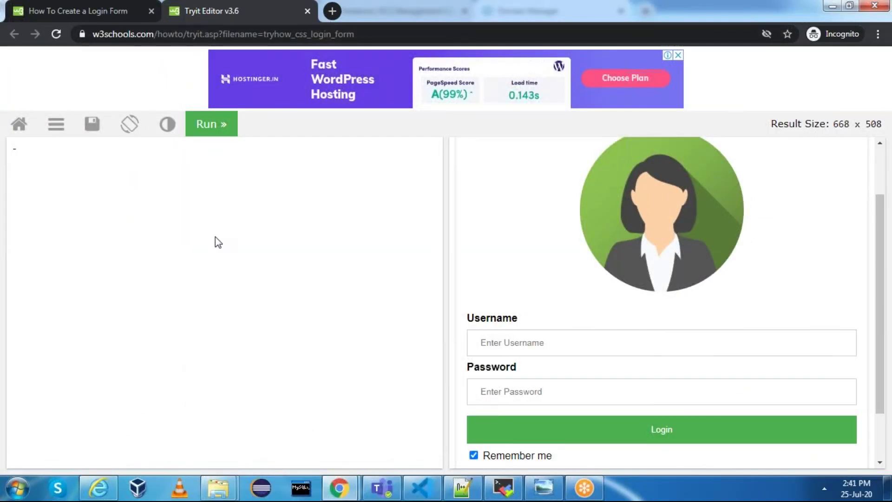
key("ctrl+shift+n")
key("ctrl+v")
key("Return")
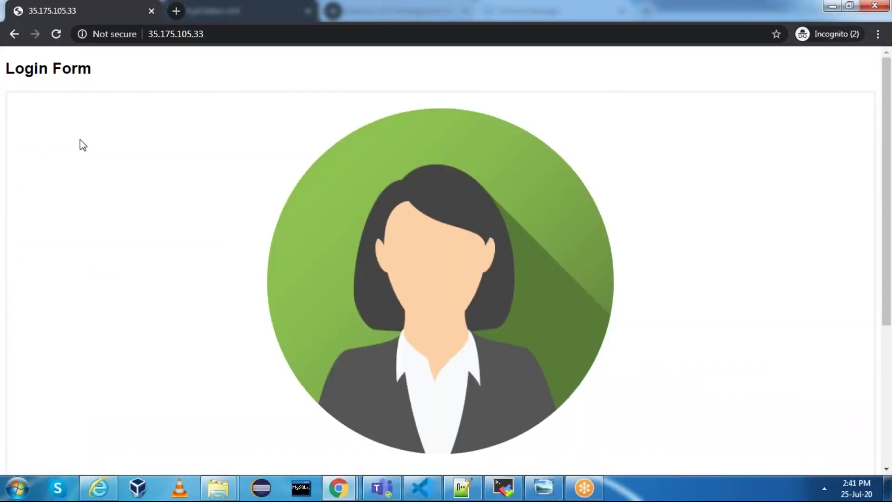
scroll(427, 202, "down", 5)
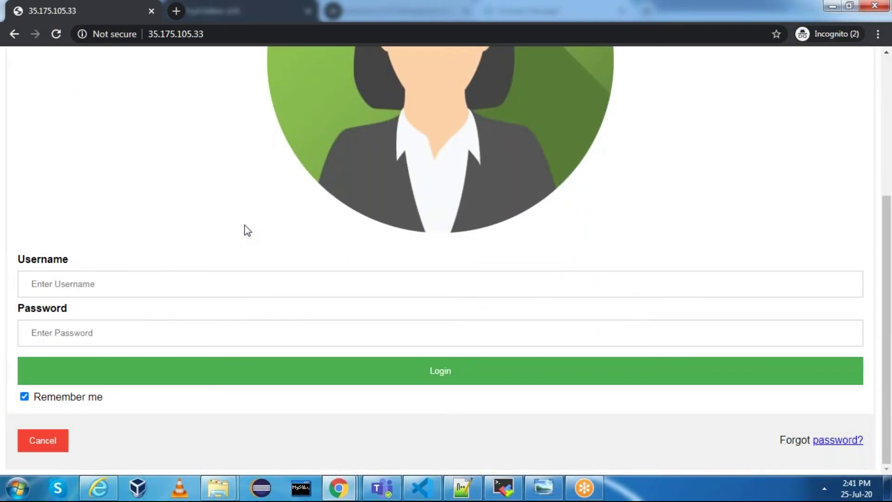
scroll(243, 227, "up", 5)
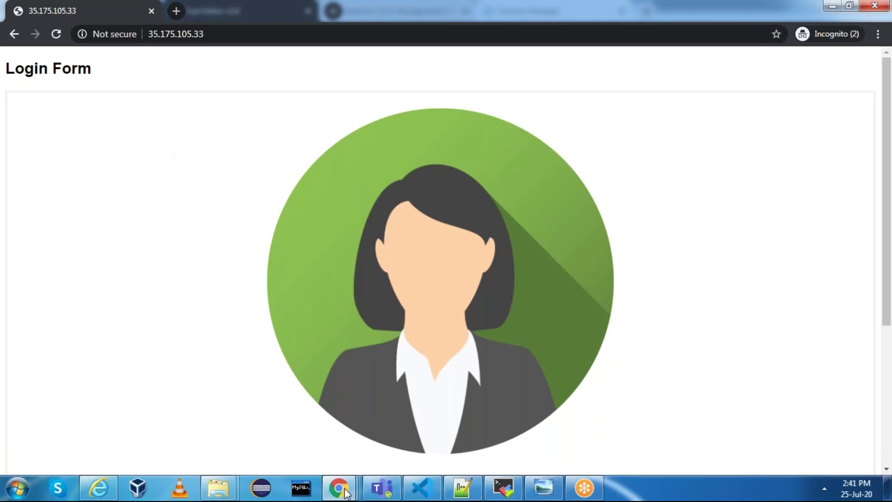
Step: Return to the AWS console and open the record sets of the Route 53 hosted zone vamsiawstraining.com
mouse_move(338, 487)
left_click(245, 441)
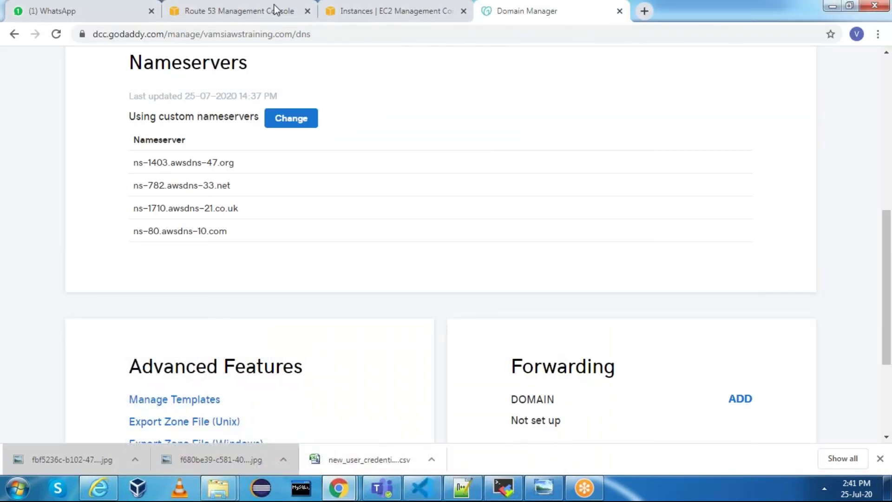
left_click(224, 14)
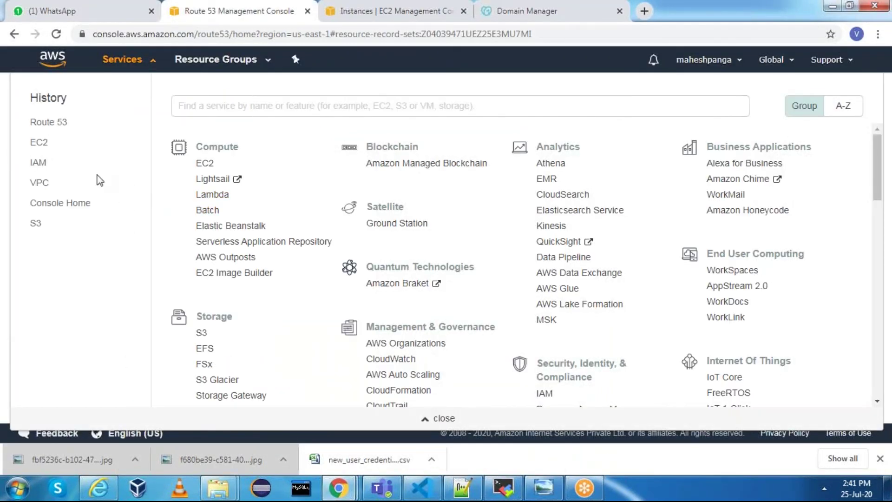
left_click(65, 121)
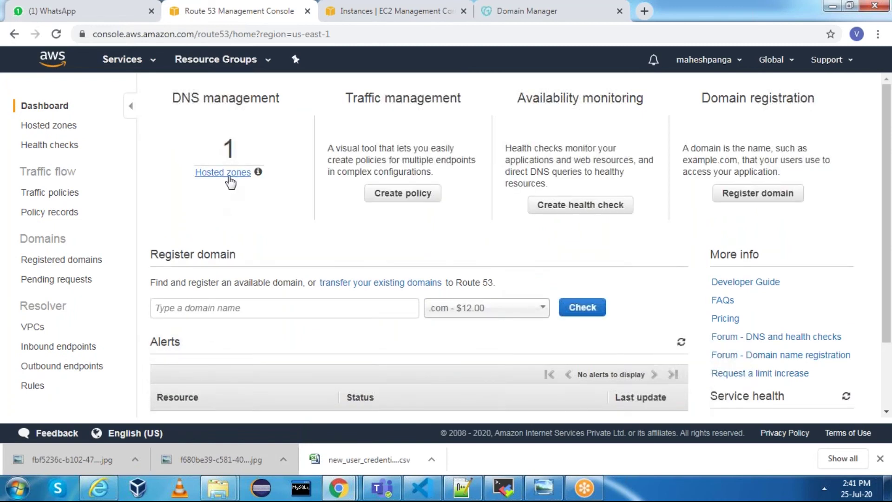
left_click(224, 173)
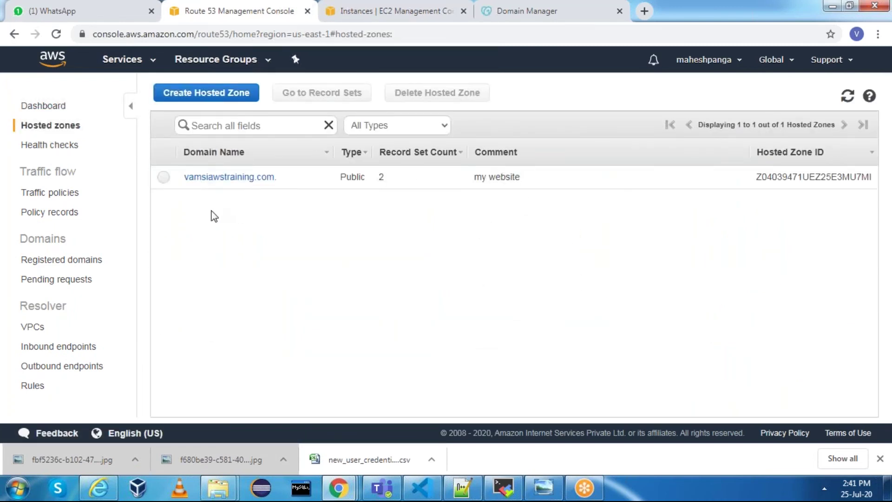
left_click(198, 178)
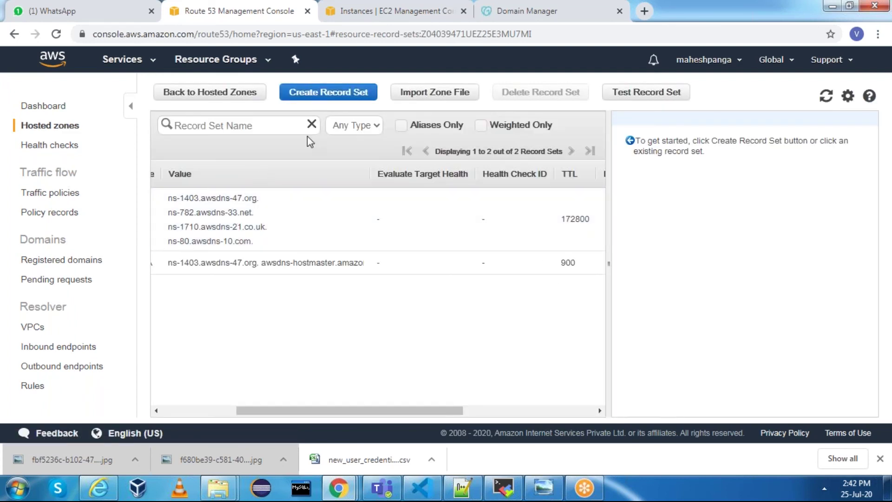
Step: Create an A – IPv4 address record set with an empty name and value 35.175.105.33 in the hosted zone, and select the new record
left_click(327, 92)
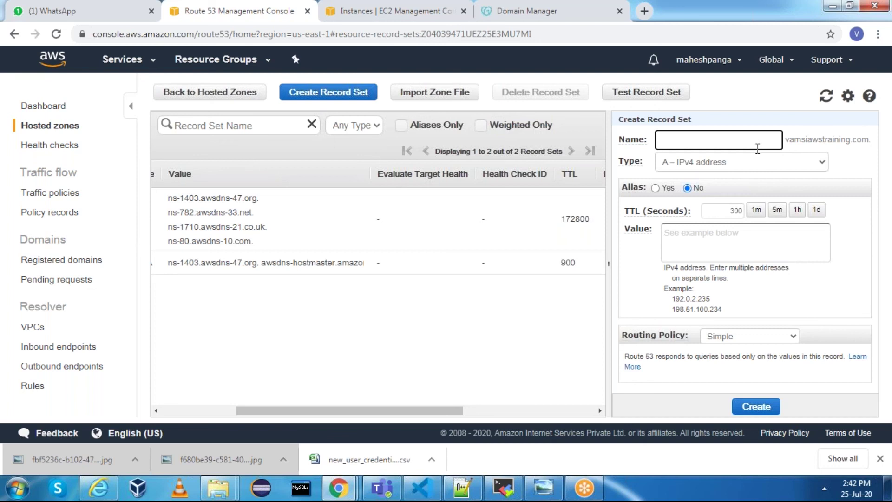
left_click(695, 246)
key("ctrl+v")
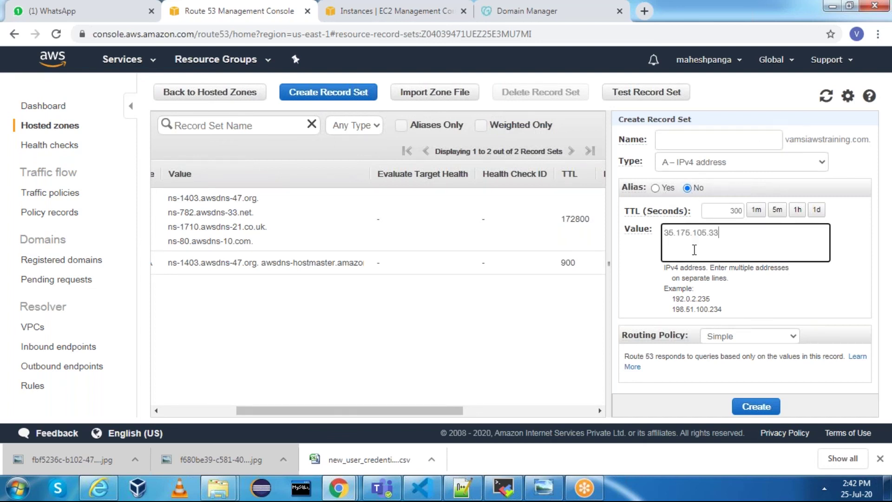
left_click(630, 288)
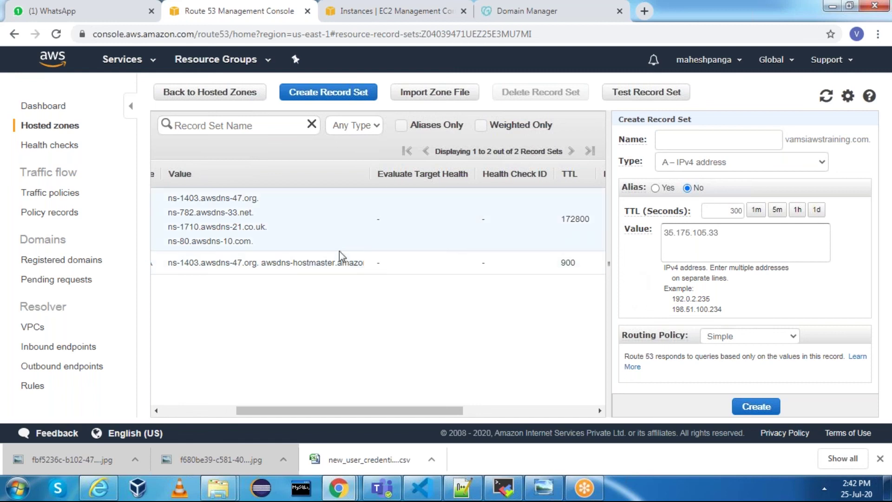
left_click(215, 411)
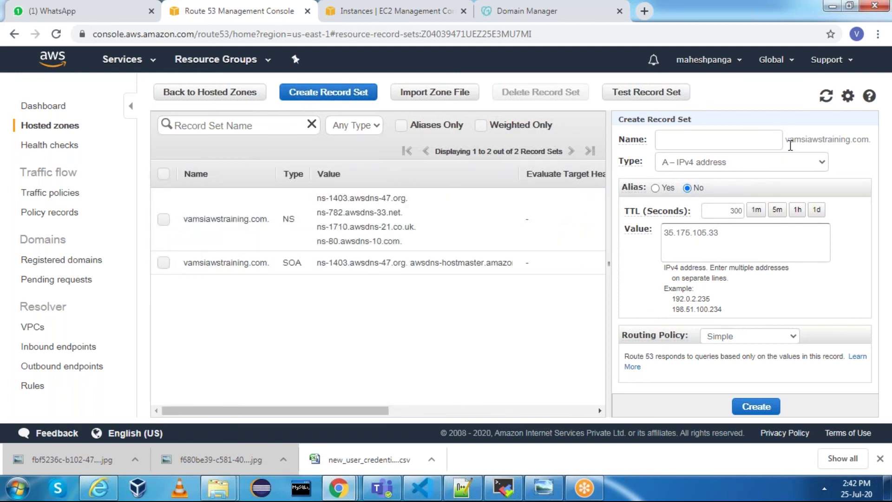
left_click(740, 143)
left_click(845, 160)
left_click(756, 405)
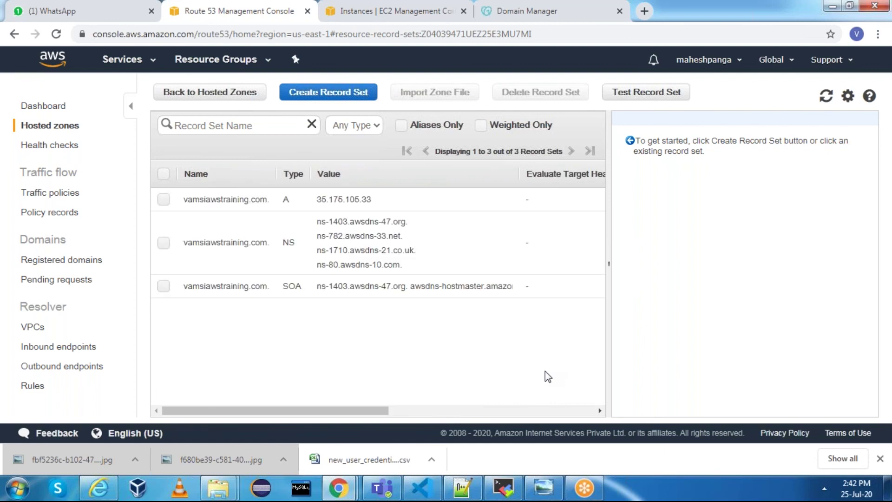
left_click(222, 199)
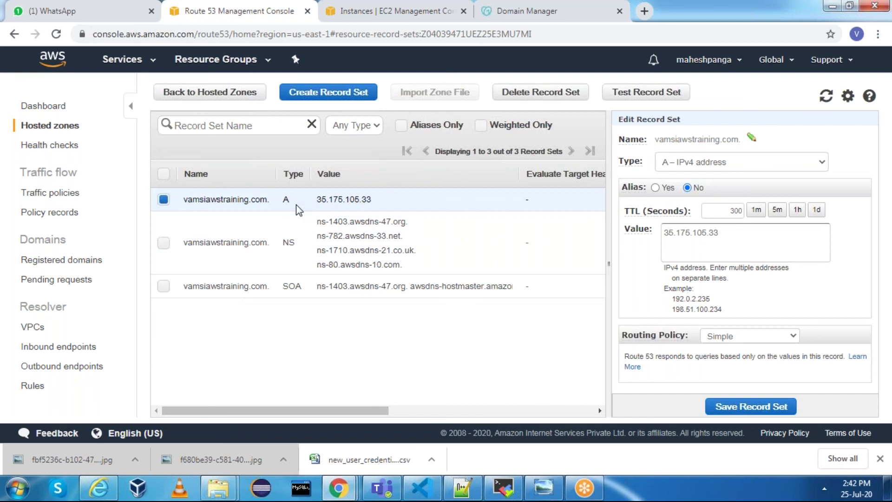
Step: Switch to the incognito window, load vamsiawstraining.com in place of the IP address, and look over the whole login form page
left_click_drag(184, 199, 263, 208)
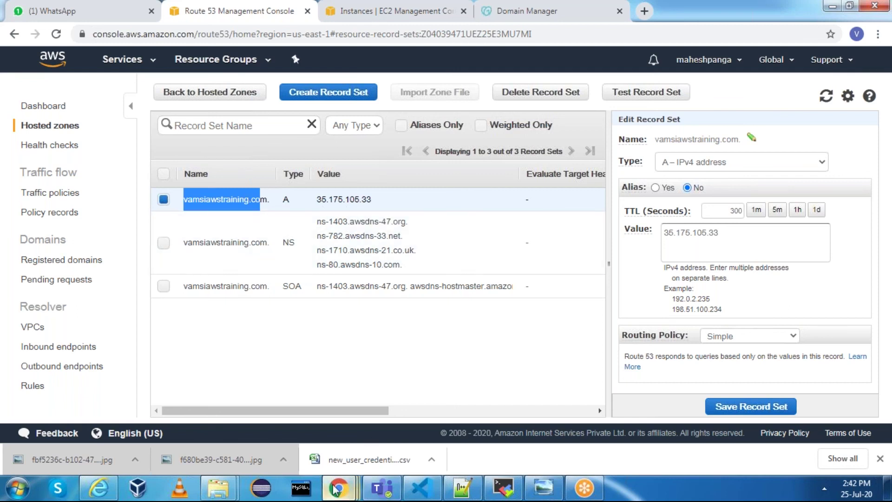
mouse_move(338, 488)
left_click(478, 404)
left_click(212, 34)
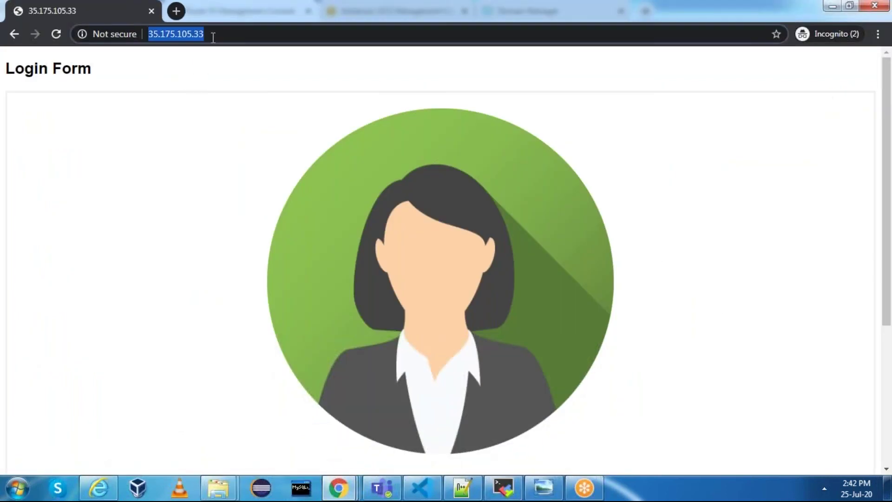
type("vamsiawst")
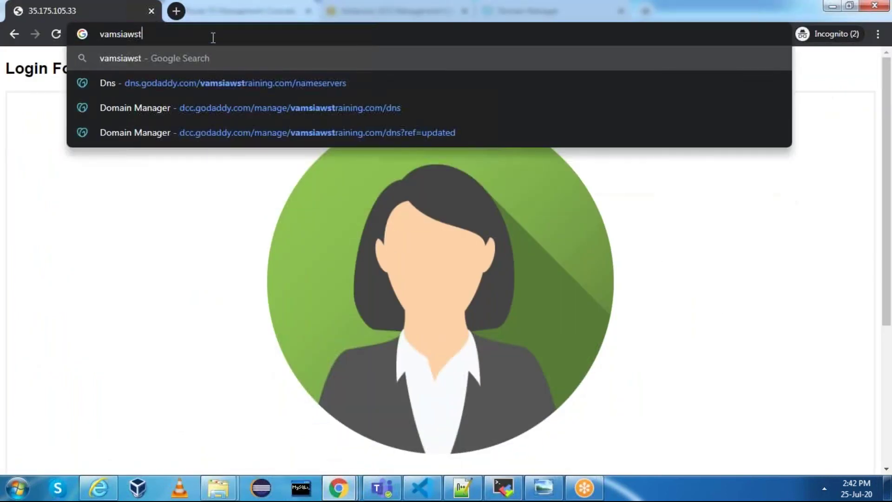
type("raiiningg")
key("BackSpace")
key("BackSpace")
key("BackSpace")
key("BackSpace")
key("BackSpace")
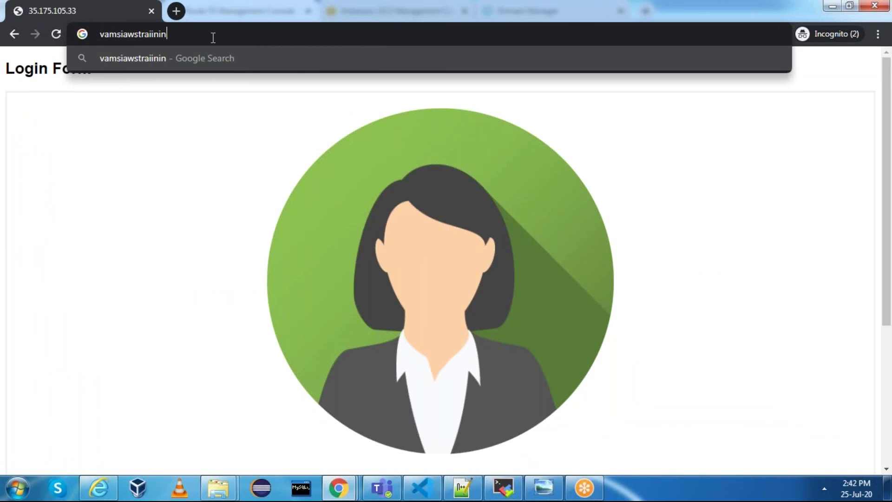
key("BackSpace")
type("ning")
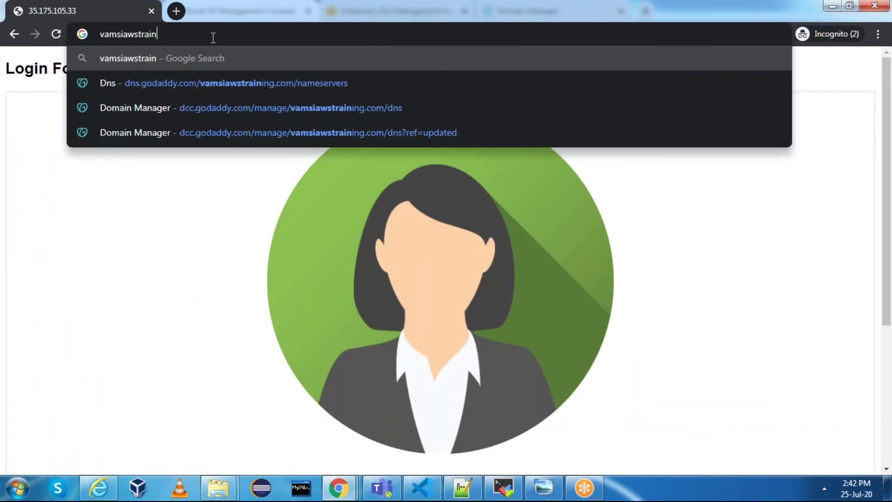
type(".com")
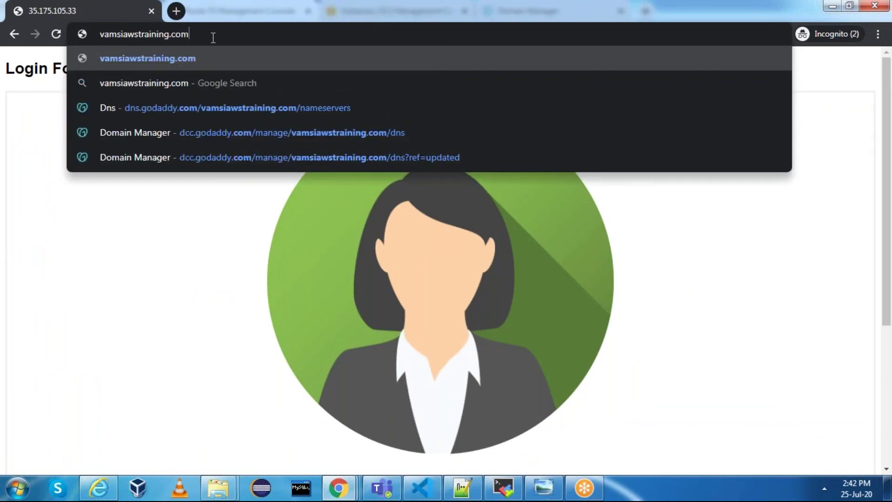
key("Return")
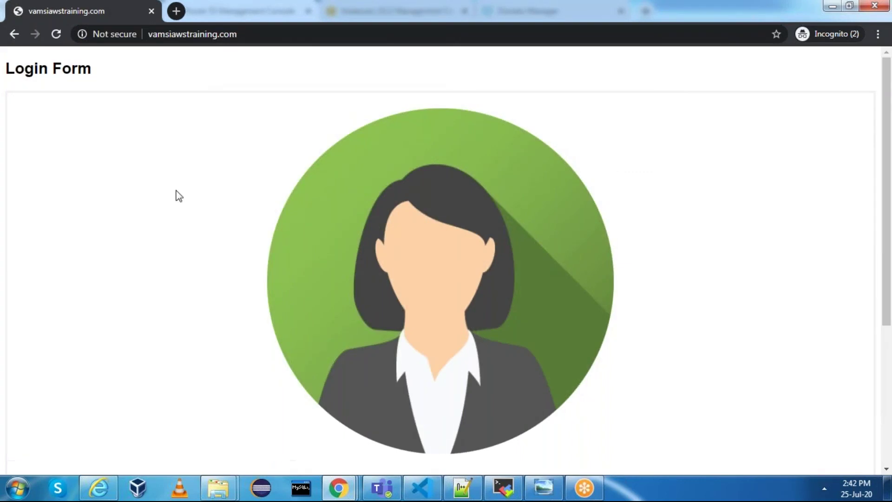
scroll(308, 255, "down", 5)
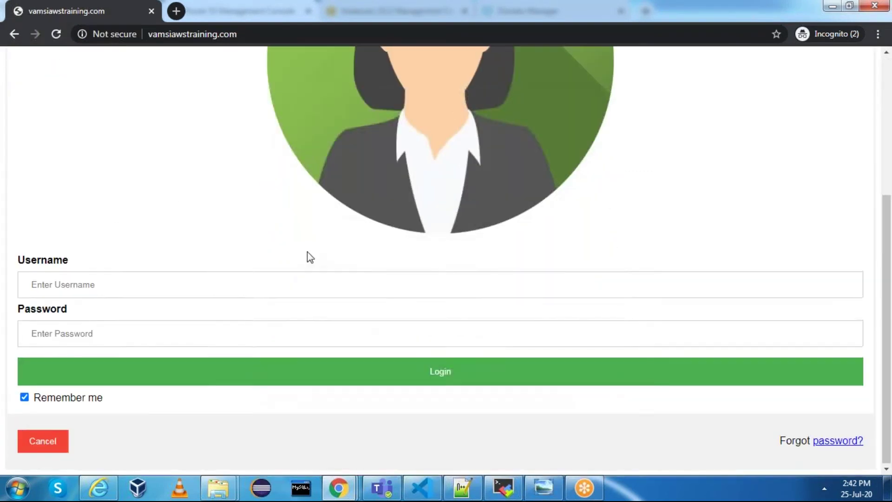
scroll(308, 255, "up", 5)
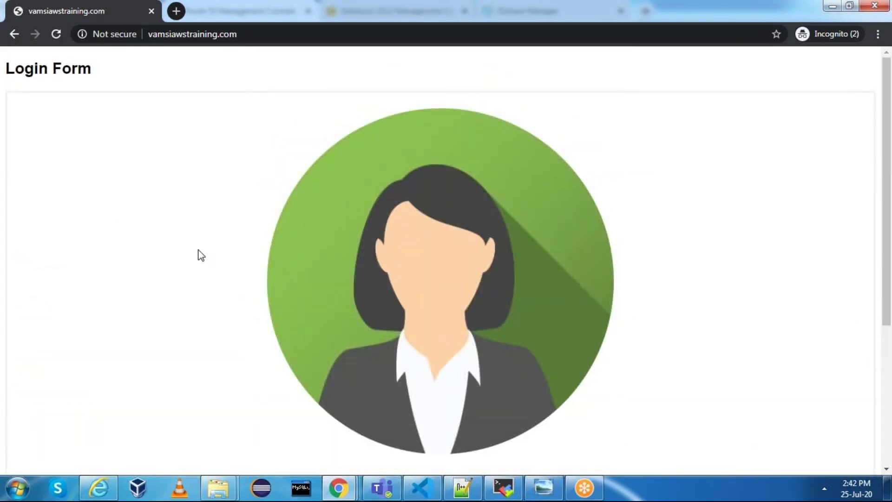